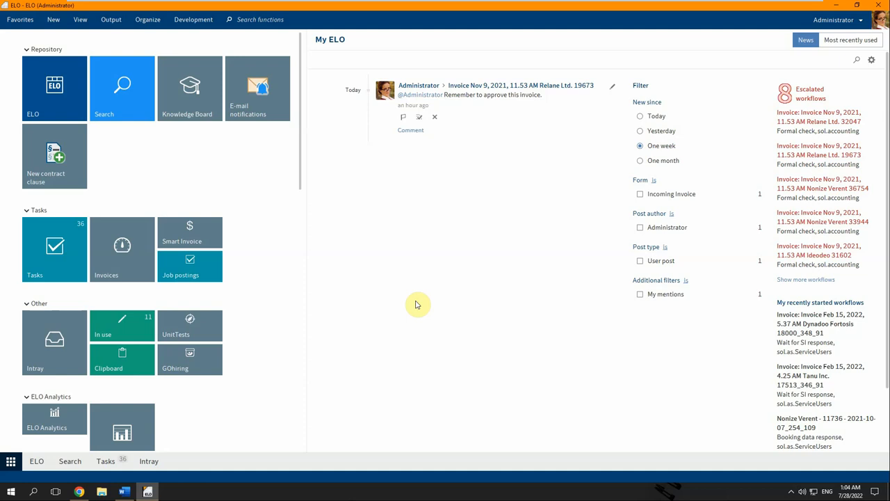
Open the Relane Ltd. 19673 invoice from the My ELO feed and show its workflows.
click(483, 86)
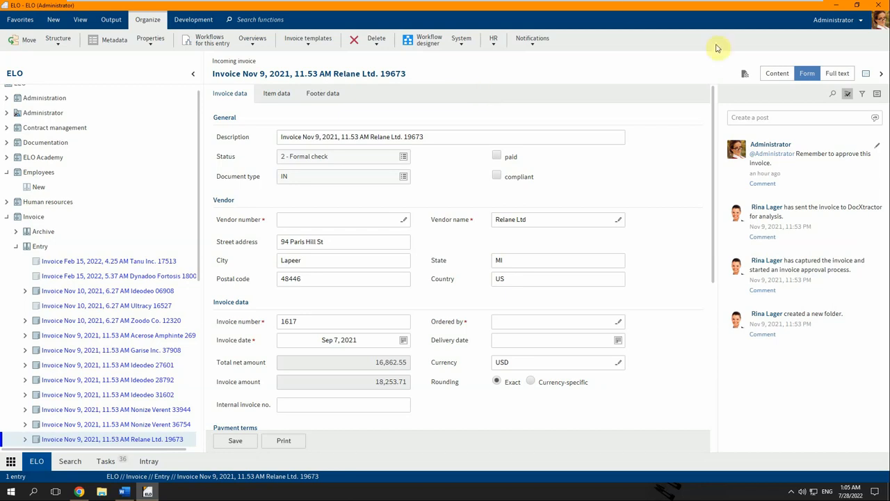
click(743, 74)
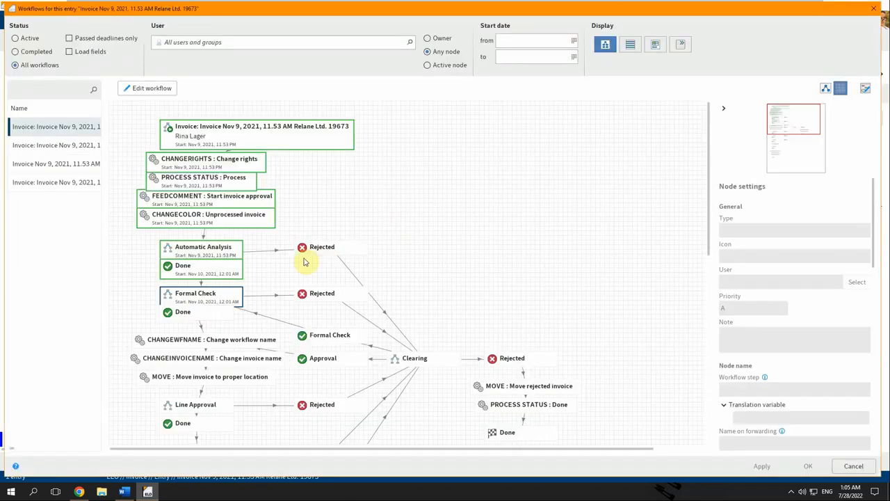
View the third workflow's approval diagram, then close the workflows dialog.
click(63, 165)
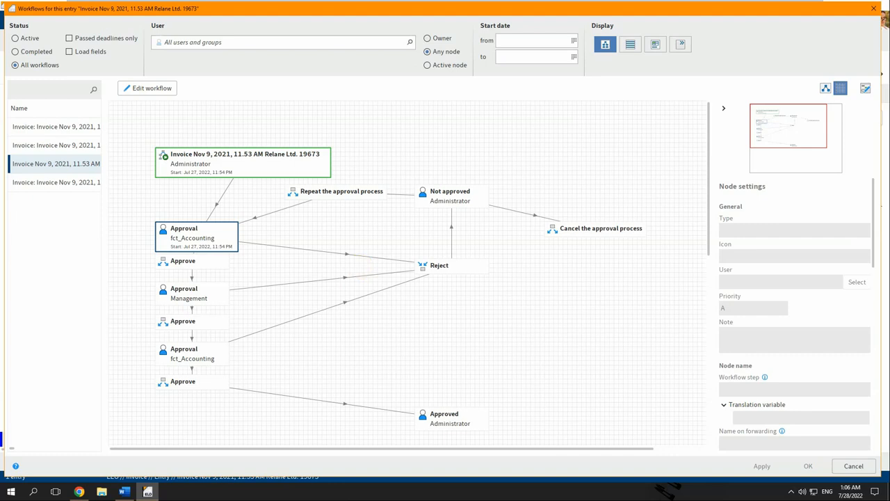
click(874, 9)
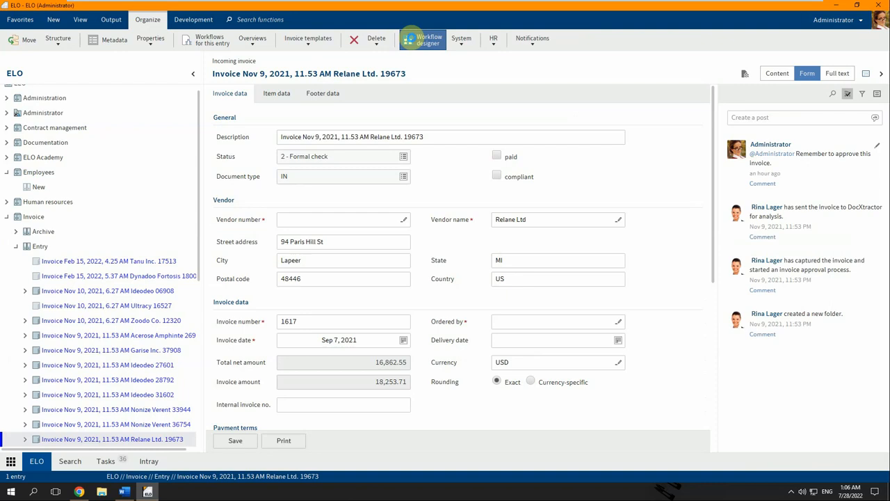
Create a new workflow template named 'New Hire' in the Workflow designer.
click(423, 39)
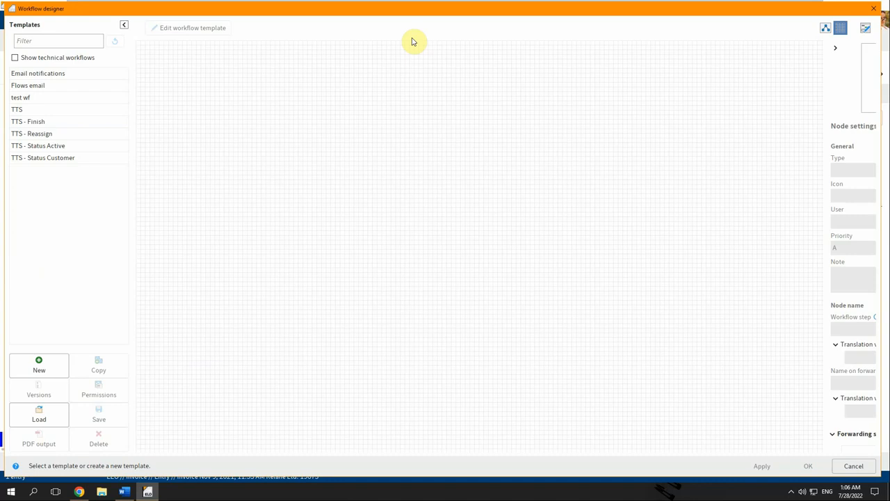
click(45, 366)
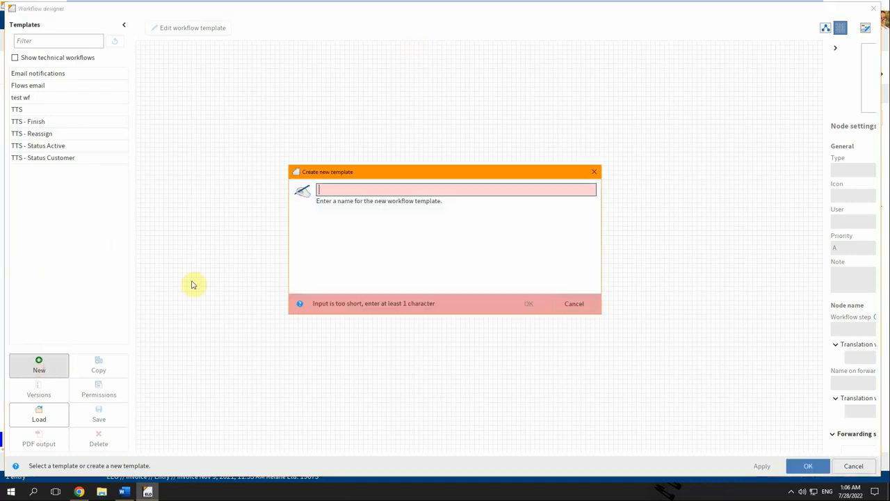
text(nEW)
key(BackSpace)
key(BackSpace)
key(BackSpace)
text(New Hire)
key(Return)
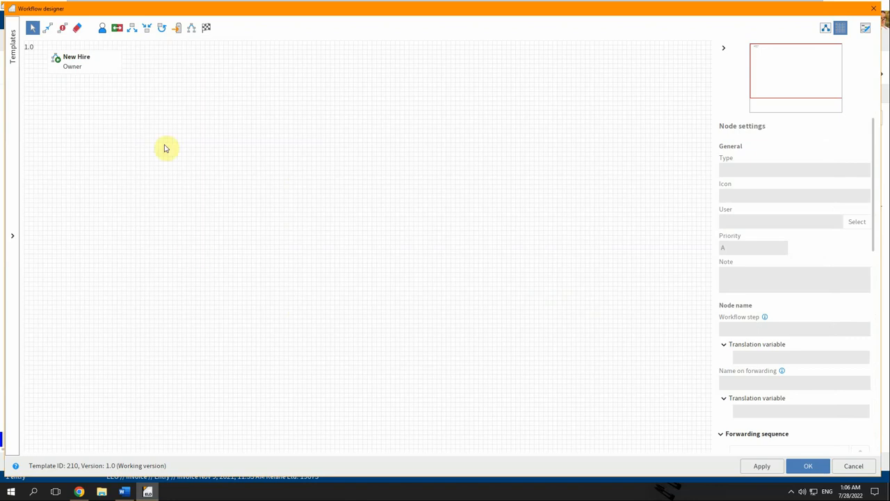
Place a user step named 'Fill out request' on the canvas.
click(102, 28)
click(71, 111)
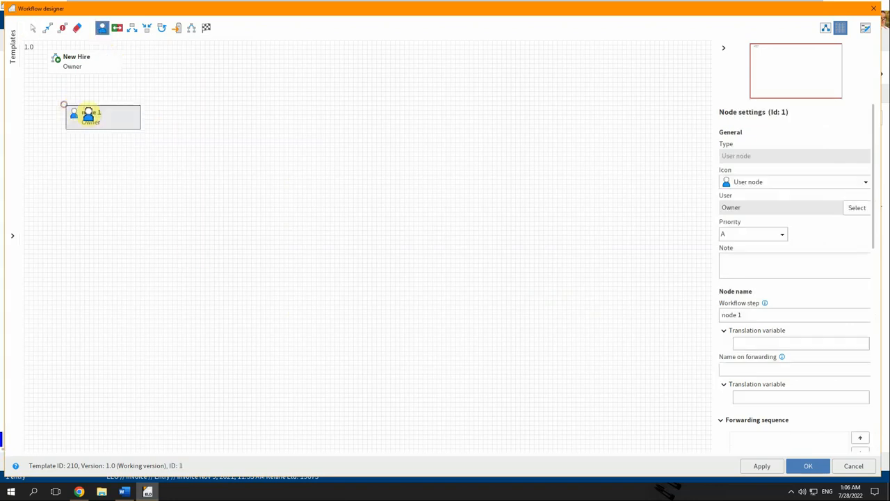
click(800, 319)
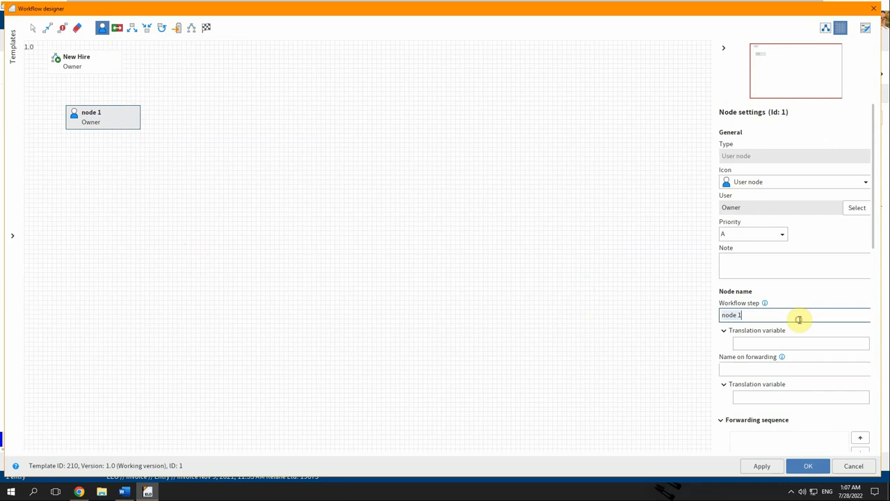
text(Fill out request)
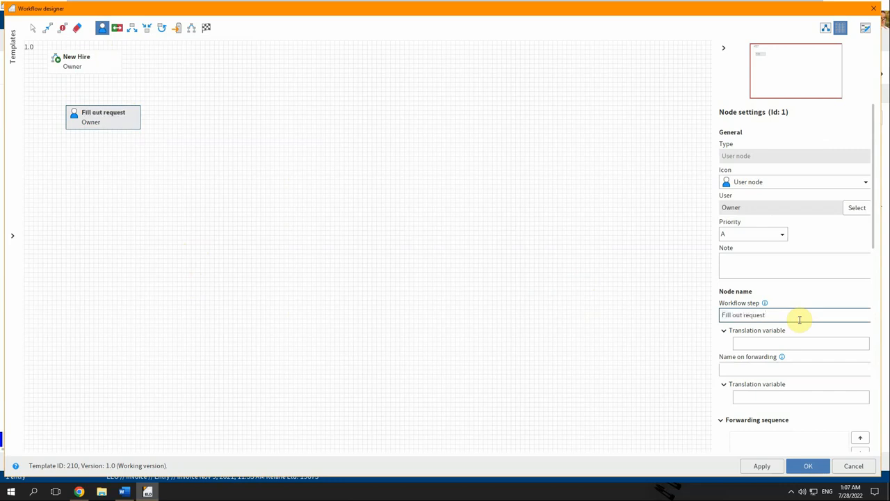
Assign the job_posting form with its basic component to the Fill out request step.
scroll(749, 358, down, 10)
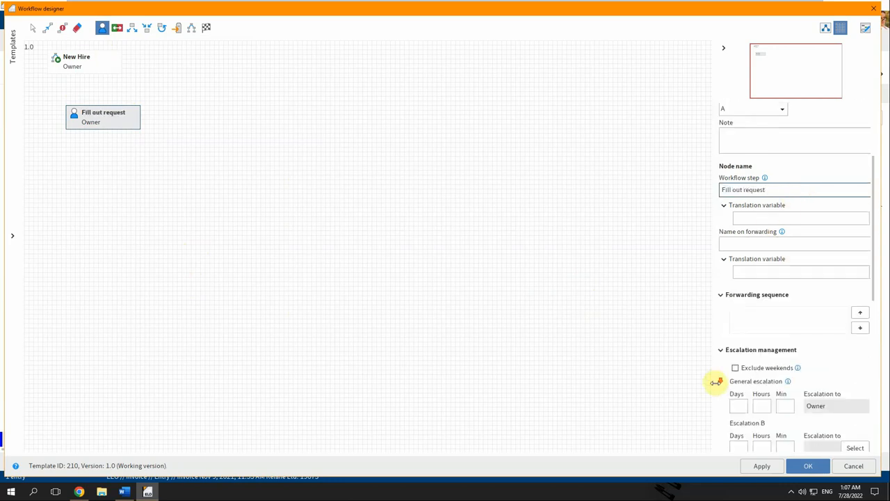
scroll(725, 397, down, 5)
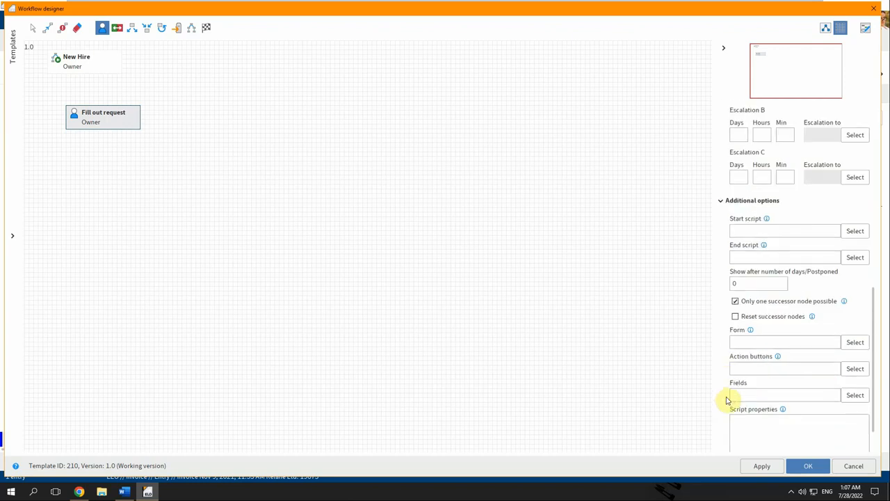
click(857, 343)
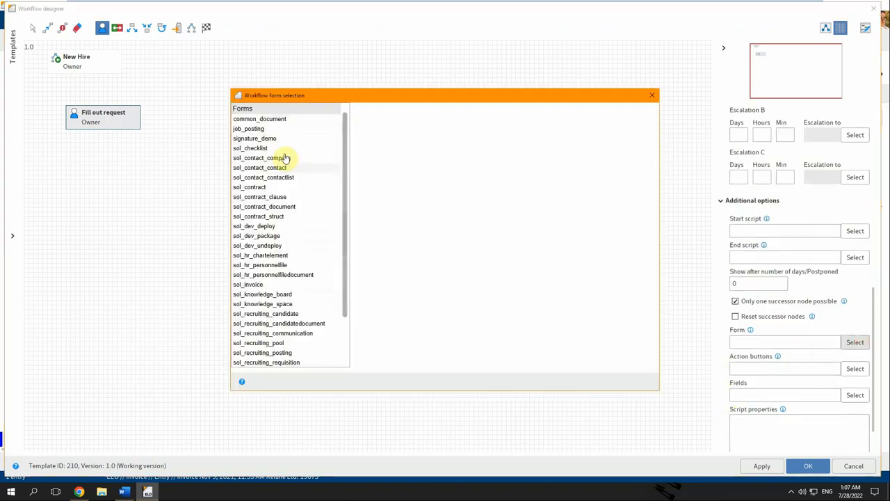
click(260, 131)
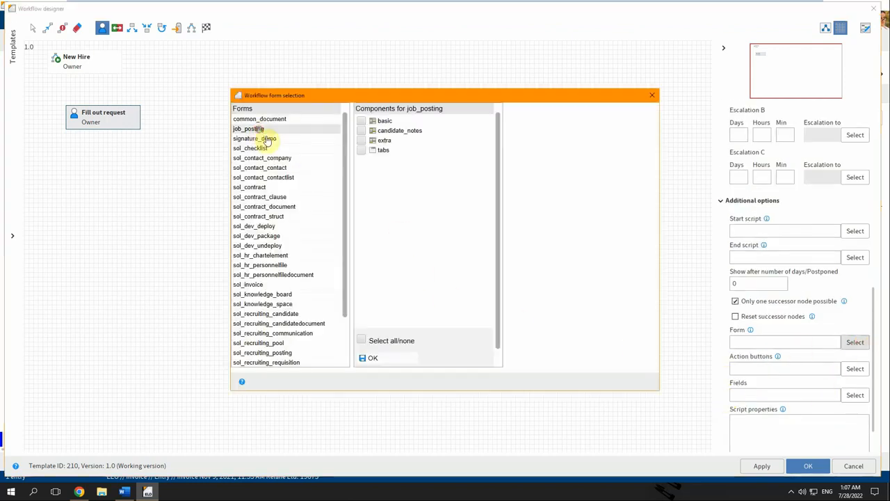
click(364, 121)
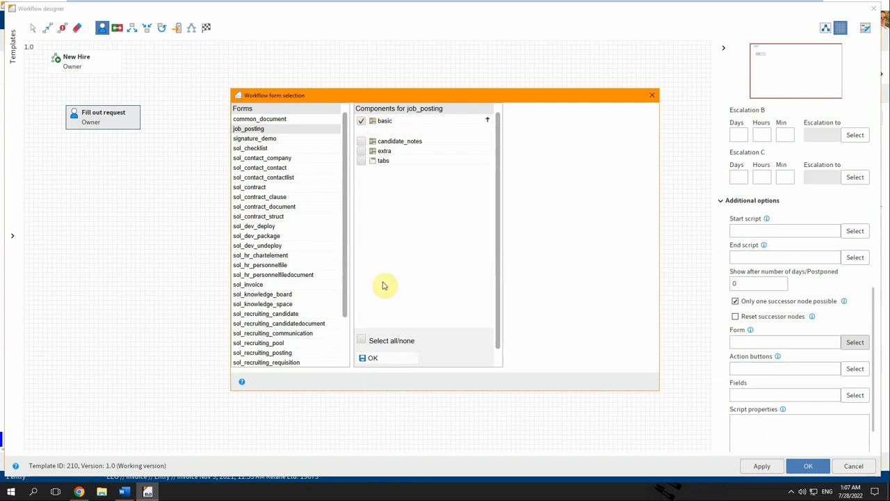
click(368, 357)
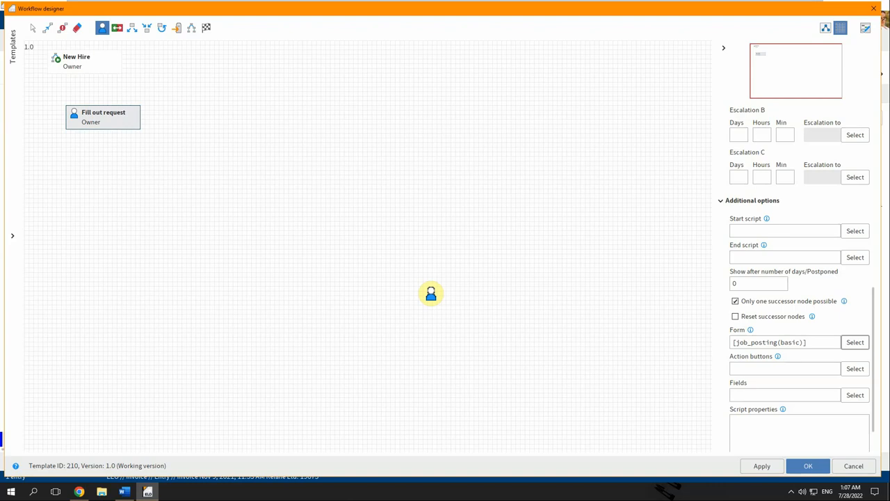
Remove an extra user step (node 2) that was placed by mistake.
click(80, 179)
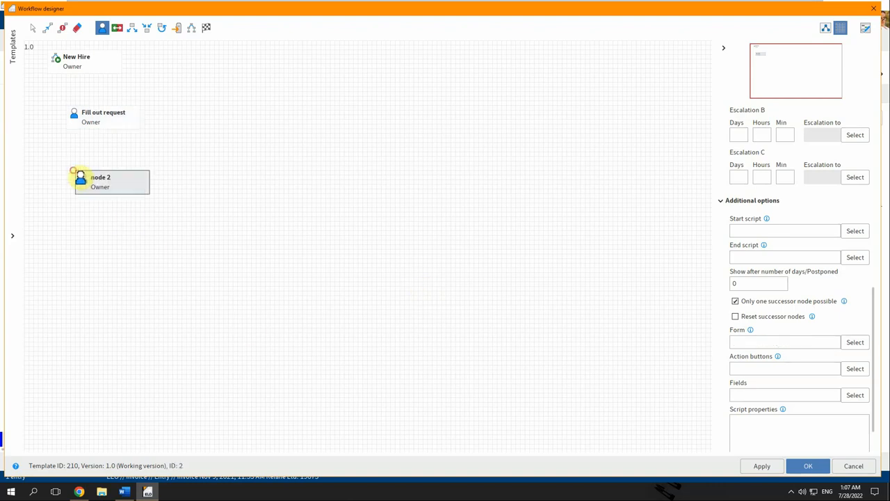
click(74, 32)
click(96, 181)
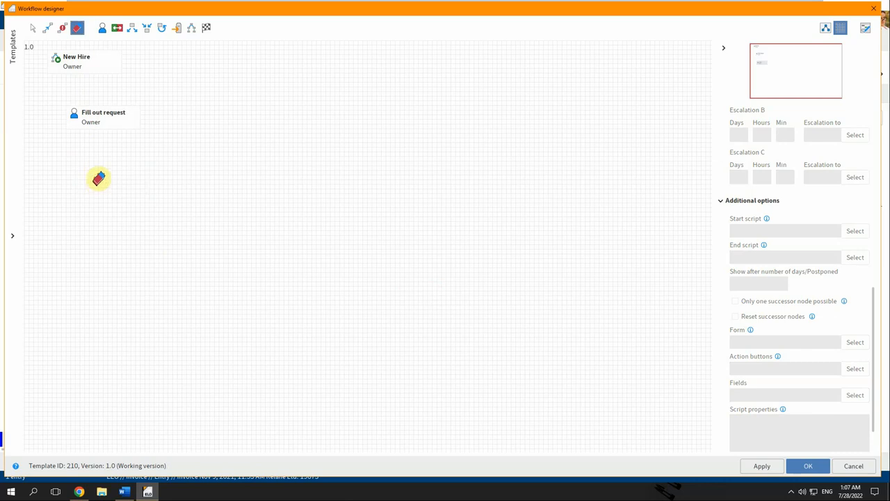
click(35, 29)
Duplicate the Fill out request step and rename the copy 'HR approval'.
right_click(103, 114)
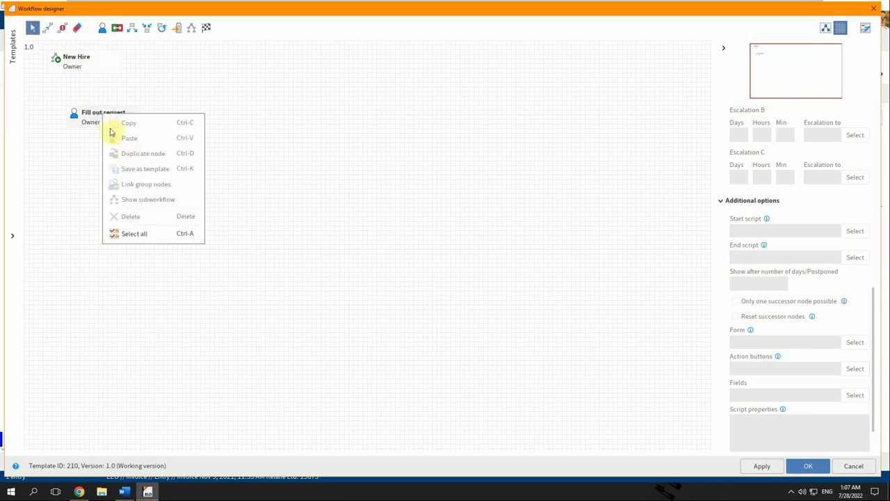
click(88, 123)
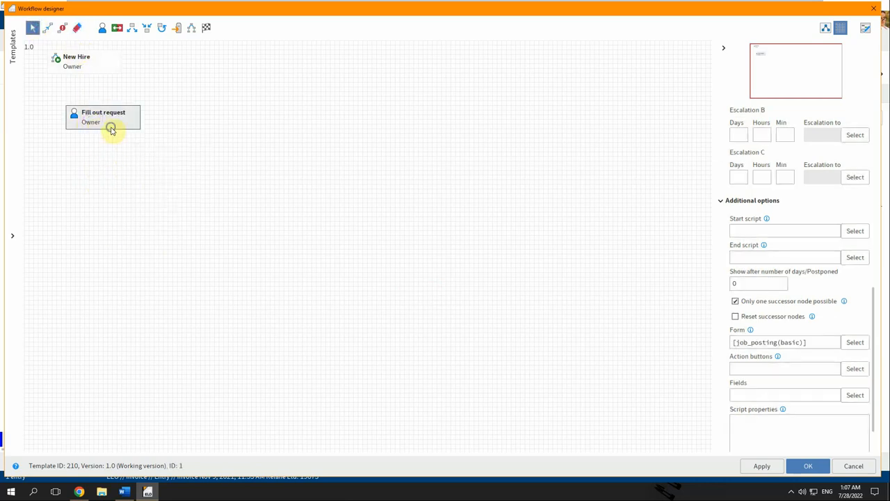
right_click(111, 130)
click(139, 167)
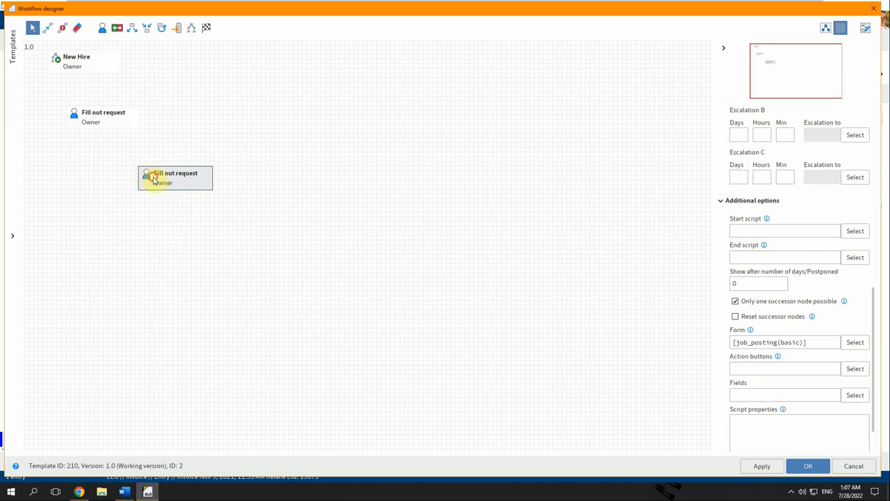
scroll(727, 229, up, 5)
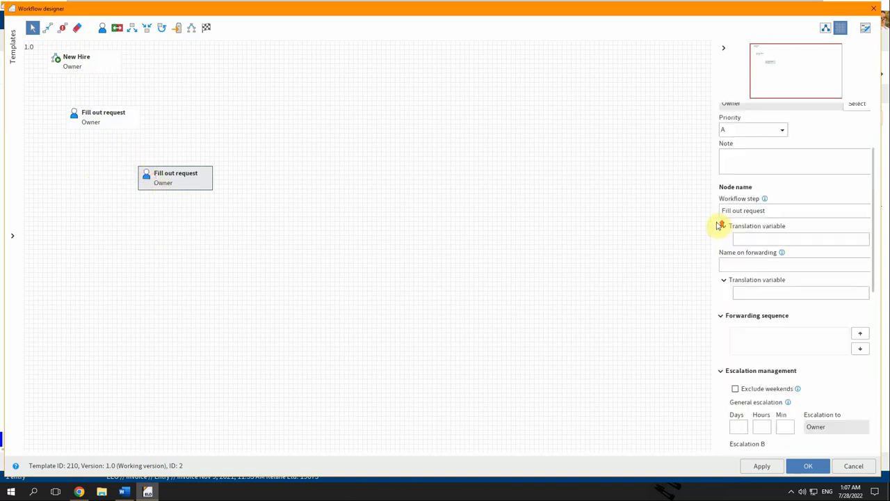
scroll(720, 226, up, 1)
click(765, 233)
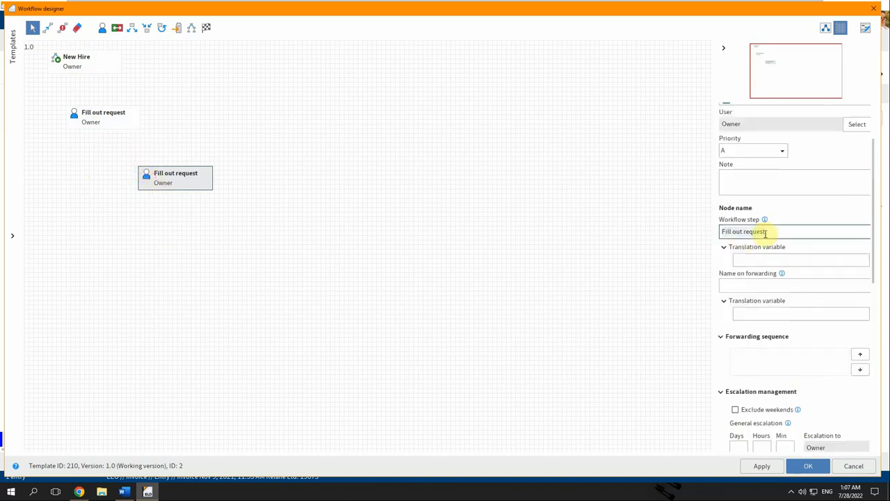
key(ctrl+a)
text(HR approval)
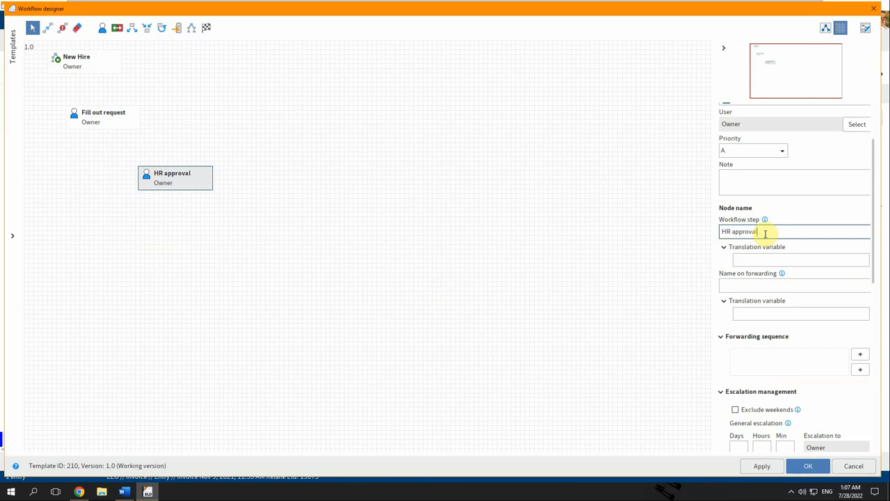
Duplicate HR approval as a new step named 'Manager approval'.
right_click(172, 179)
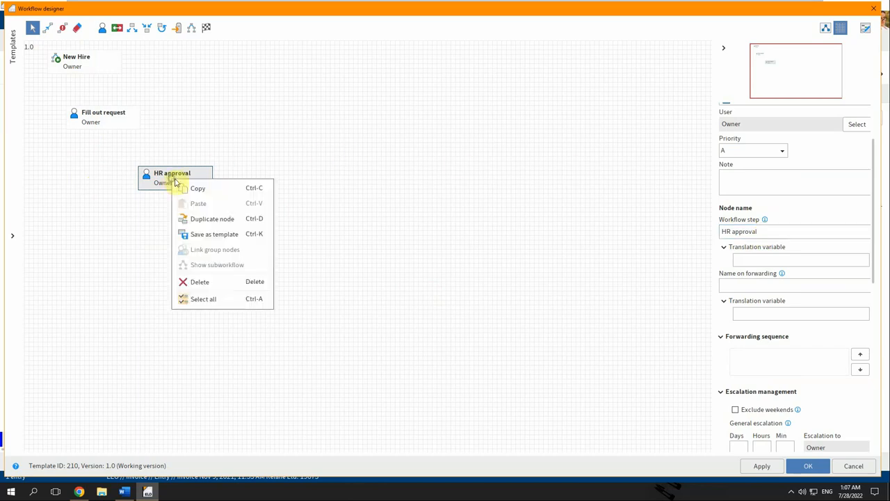
click(210, 219)
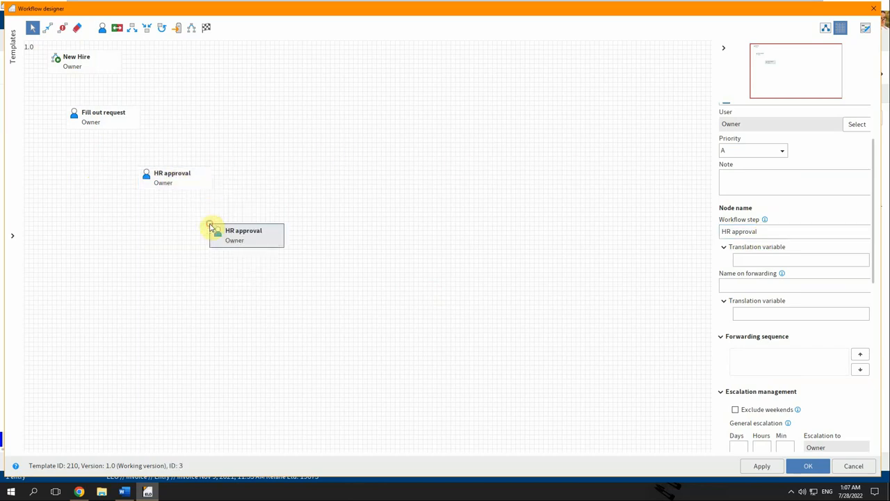
click(758, 234)
key(ctrl+a)
text(Ma)
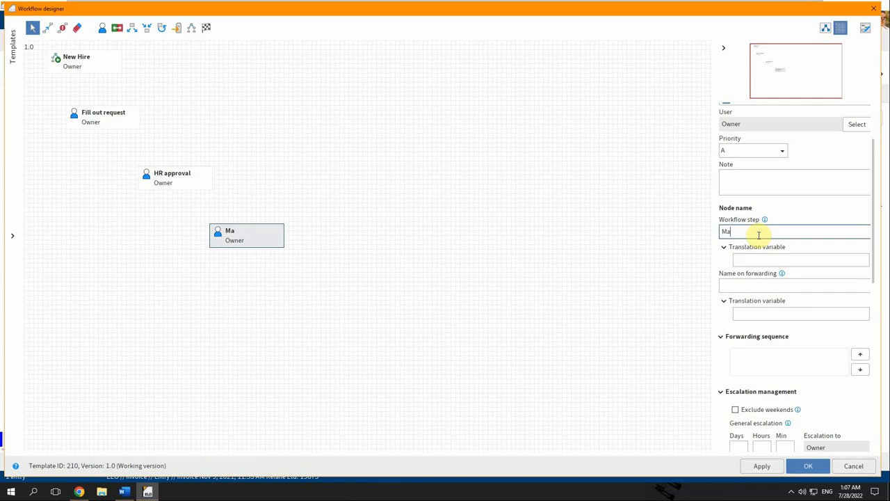
text(nager approval)
Duplicate Manager approval as a new step named 'Fin Dir approval'.
right_click(257, 237)
click(294, 276)
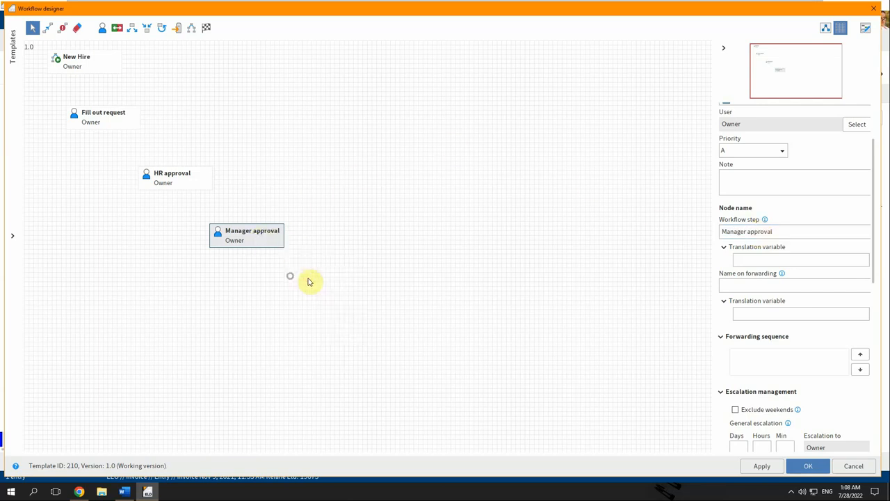
click(793, 231)
text(Fi)
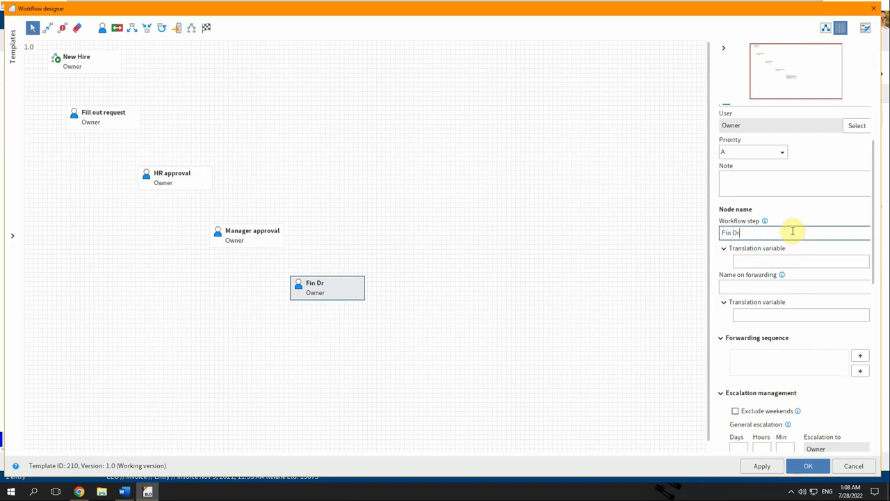
text(n Dir approval)
Stack HR, Manager and Fin Dir approval in a left column below Fill out request.
drag(175, 174, 96, 182)
drag(236, 237, 101, 247)
drag(312, 290, 84, 317)
Add distribution nodes 'Send for approval' under Fill out request and 'Cancel' to its right.
click(132, 28)
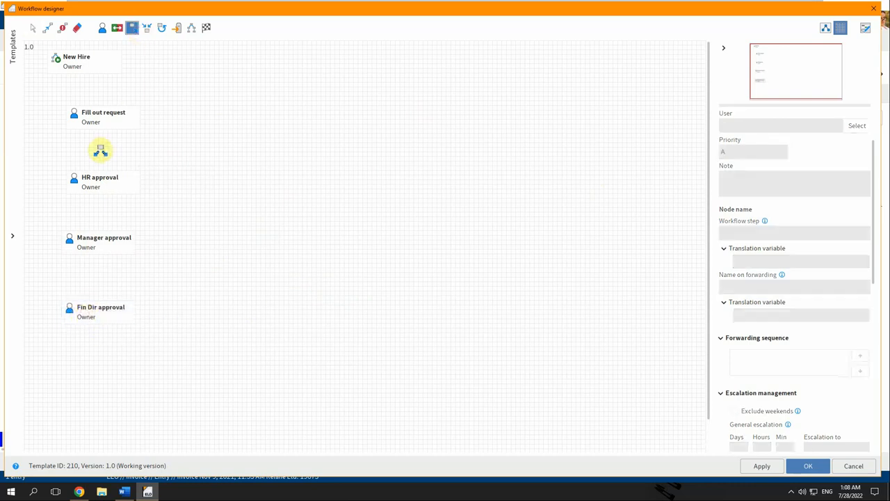
click(94, 150)
click(773, 195)
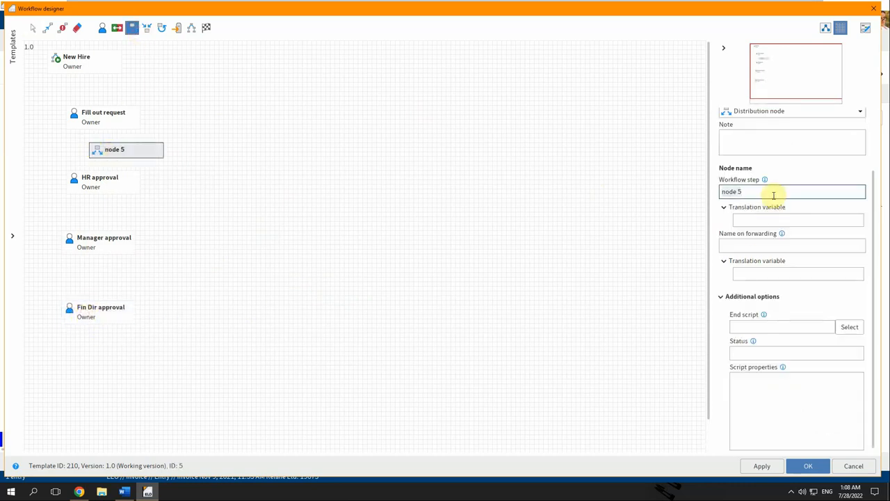
key(ctrl+a)
text(Send for ap)
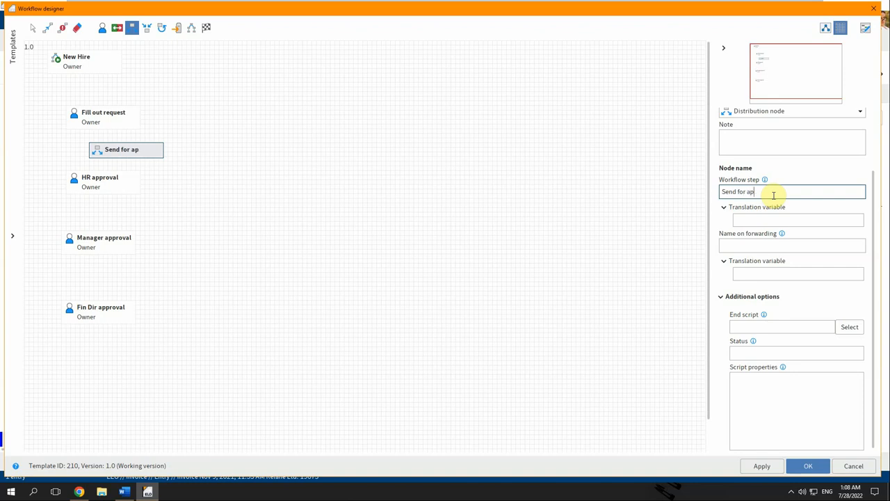
text(proval)
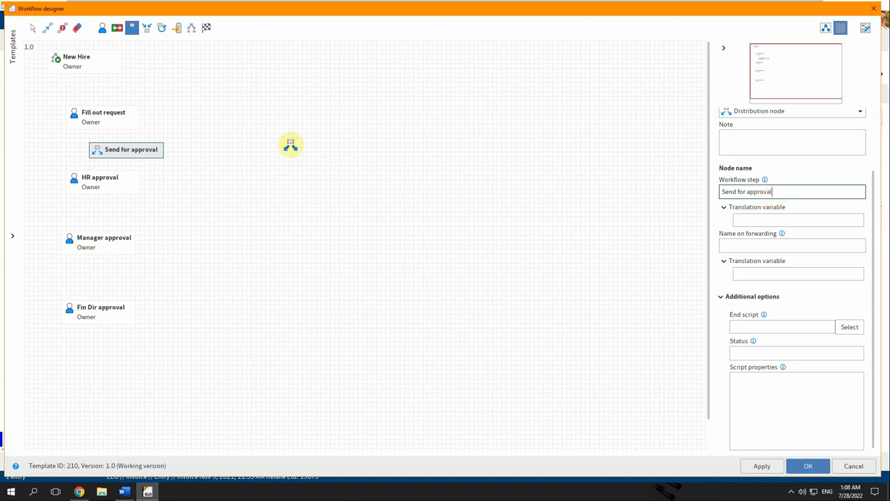
click(290, 145)
click(775, 193)
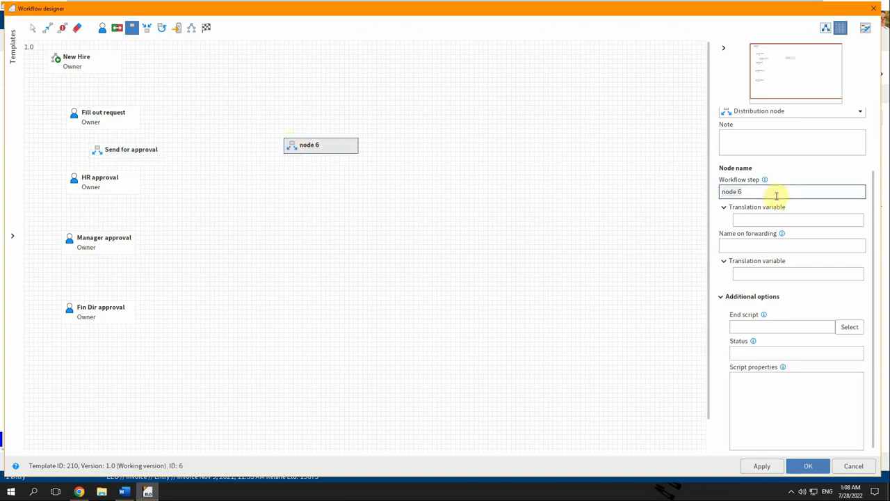
key(ctrl+a)
text(Cancel)
Add an 'Approve' node below HR approval and a 'Reject' node to its right.
click(102, 212)
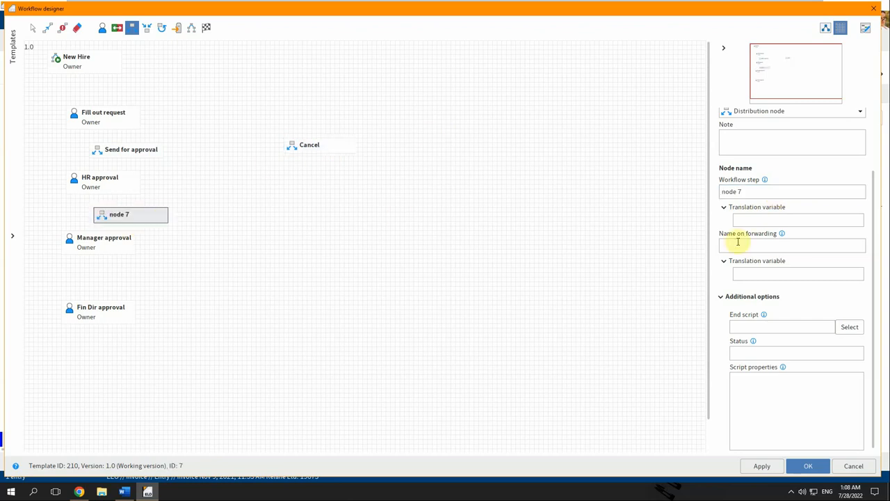
click(764, 196)
key(ctrl+a)
text(Approv)
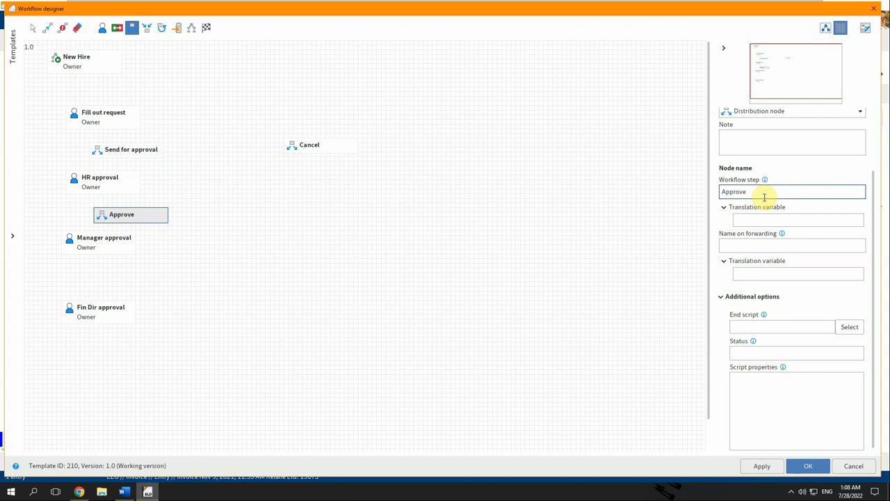
click(300, 219)
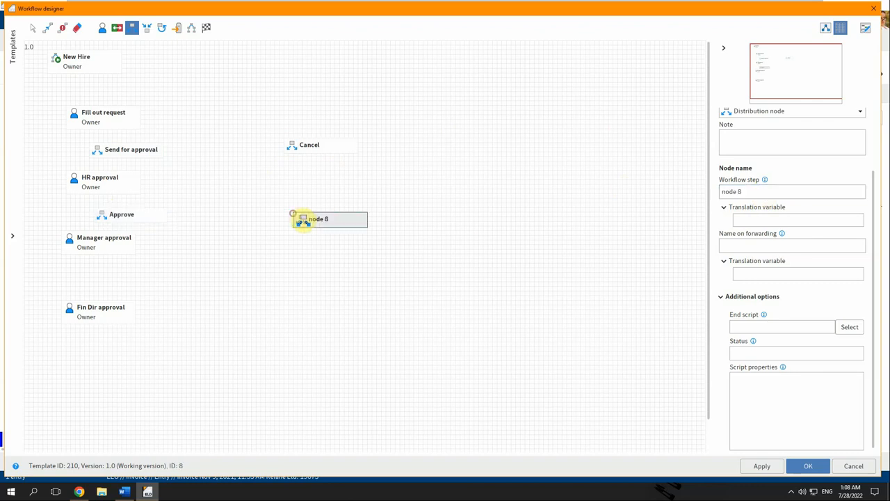
click(757, 192)
key(ctrl+a)
text(Rej)
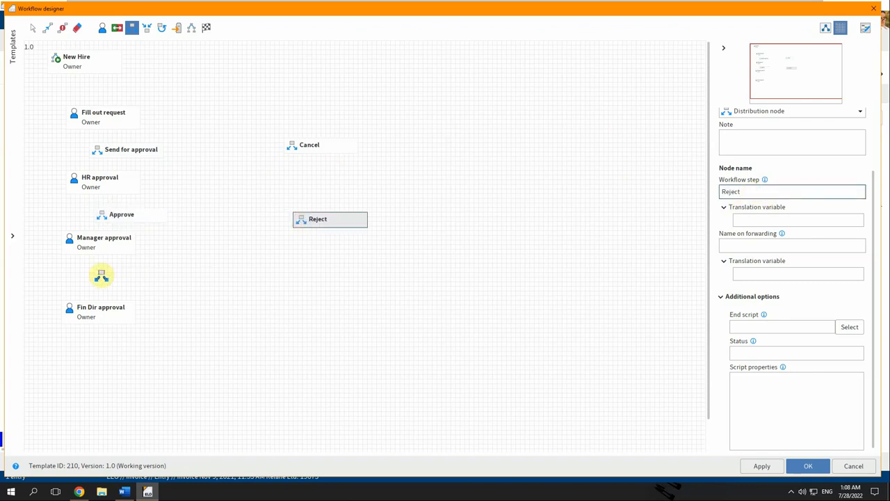
Add 'Approve' nodes below Manager approval and below Fin Dir approval.
click(99, 277)
click(764, 189)
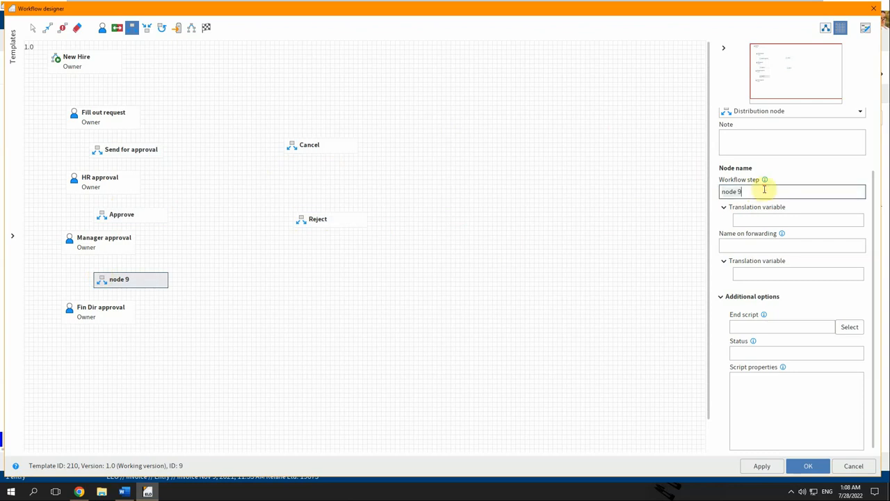
key(ctrl+a)
text(Approve)
click(110, 347)
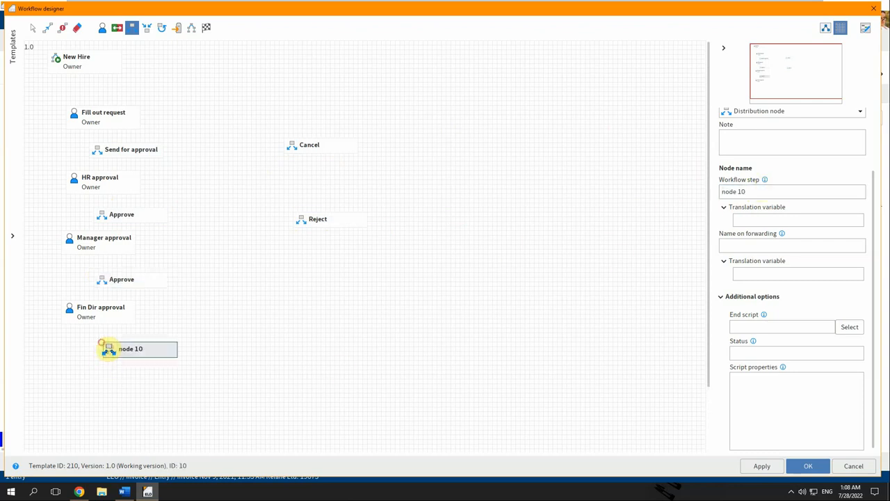
click(767, 191)
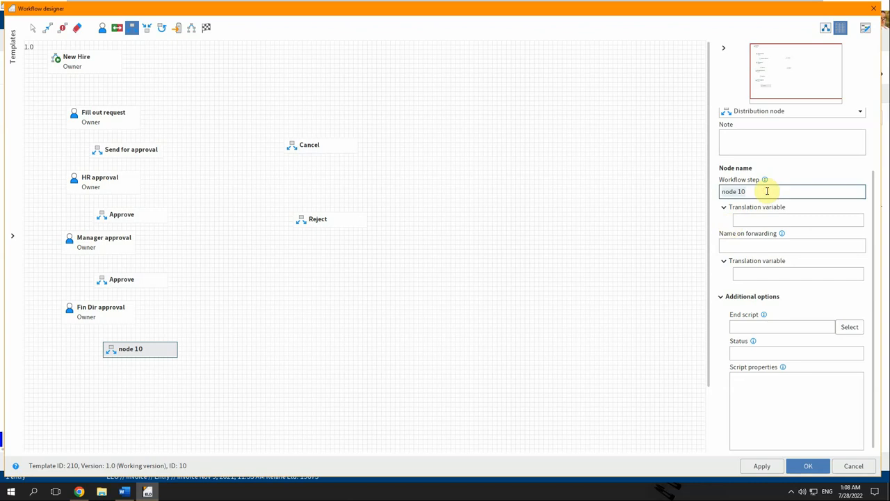
key(ctrl+a)
text(Ap)
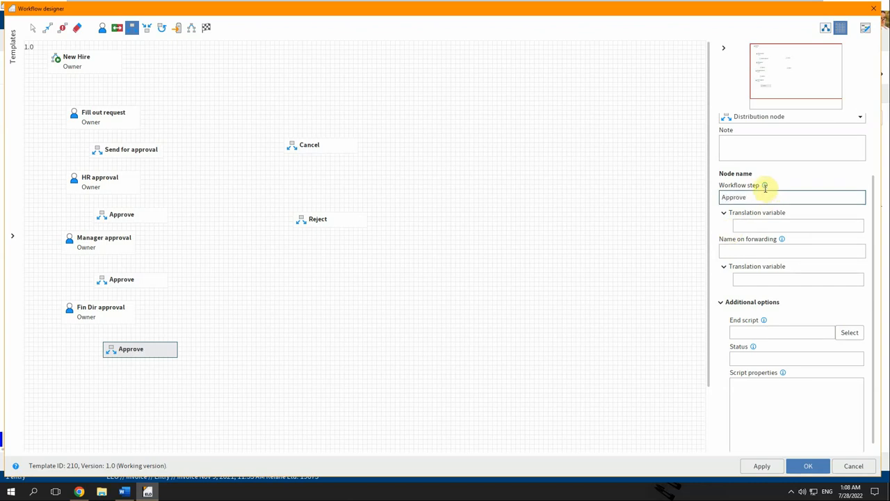
Place a decision node named 'Salary check' beside the middle Approve node.
click(116, 28)
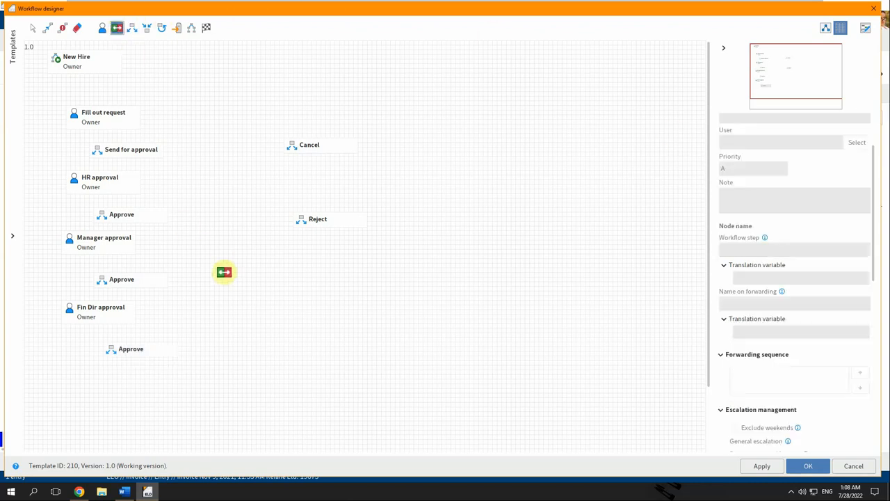
click(223, 276)
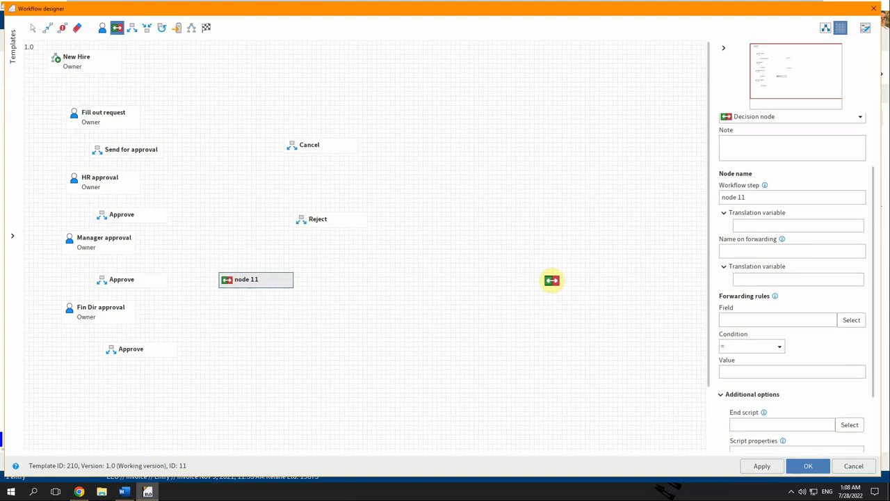
click(795, 199)
text(Sala)
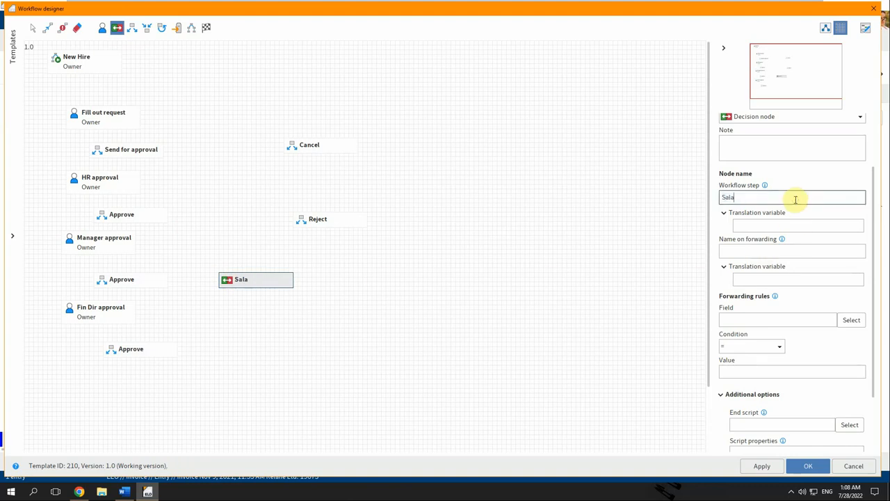
text(ry check)
Set the Salary check forwarding rule to MAX_SALARY > 100000.
click(852, 320)
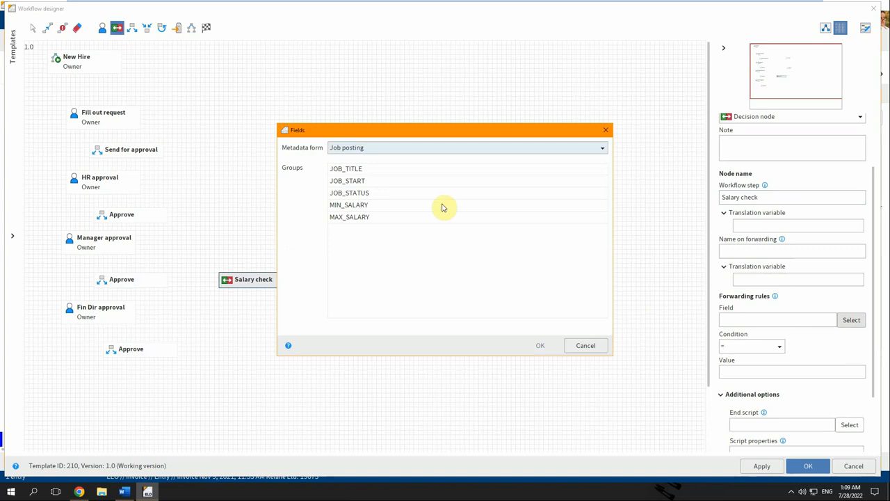
double_click(371, 218)
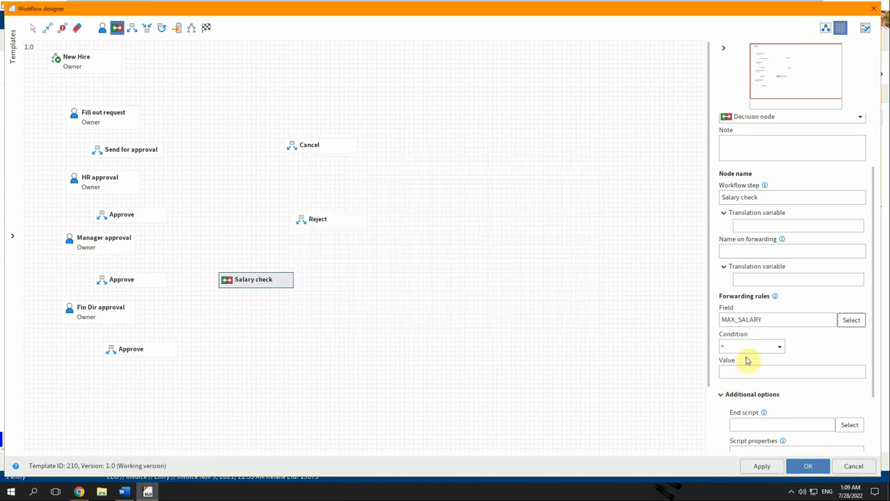
click(779, 346)
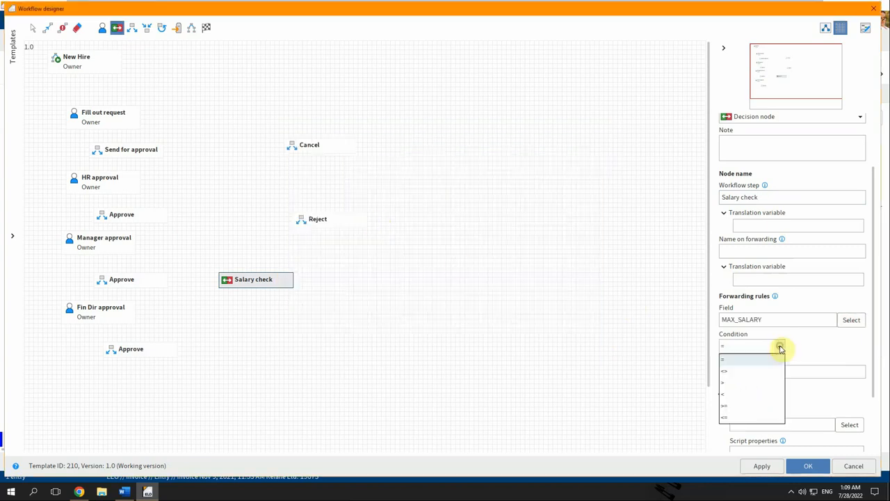
click(740, 384)
click(744, 370)
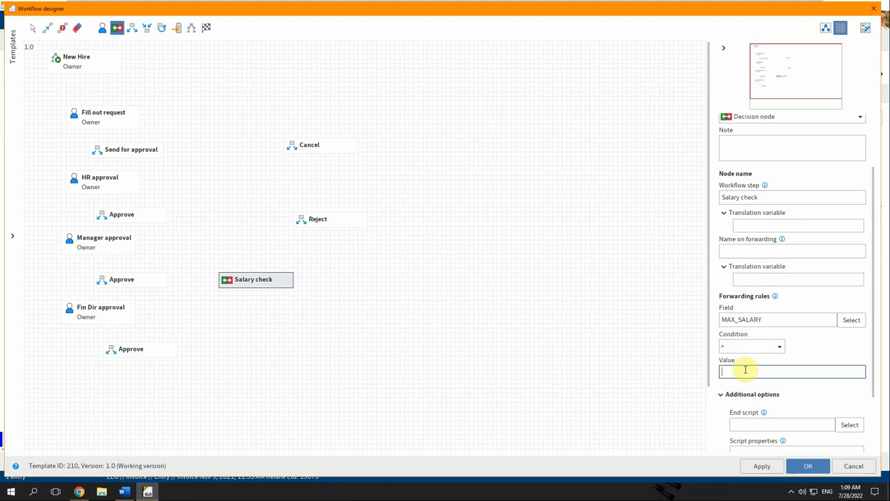
text(100000)
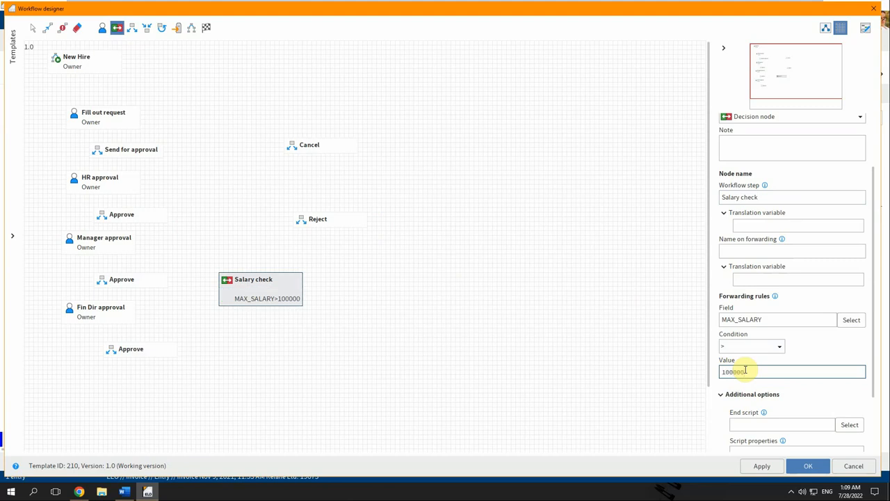
Connect New Hire to Fill out request, that to Send for approval and Cancel, then on to HR approval.
click(47, 28)
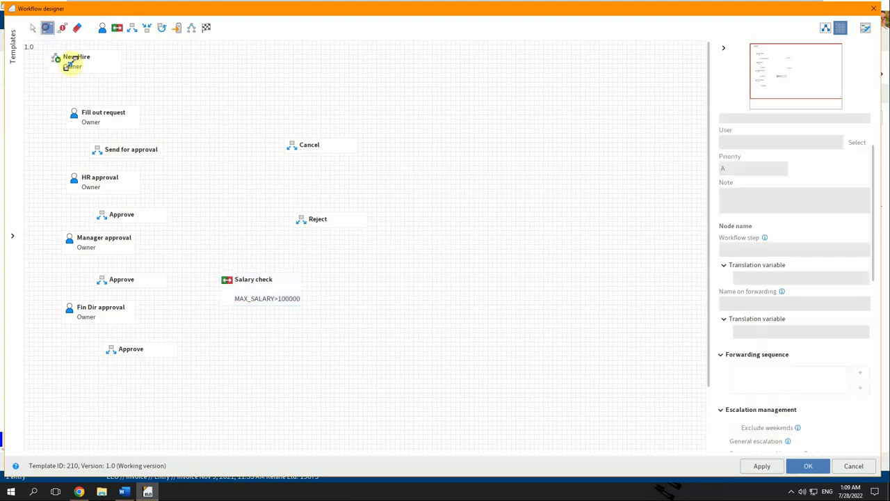
click(70, 63)
click(89, 114)
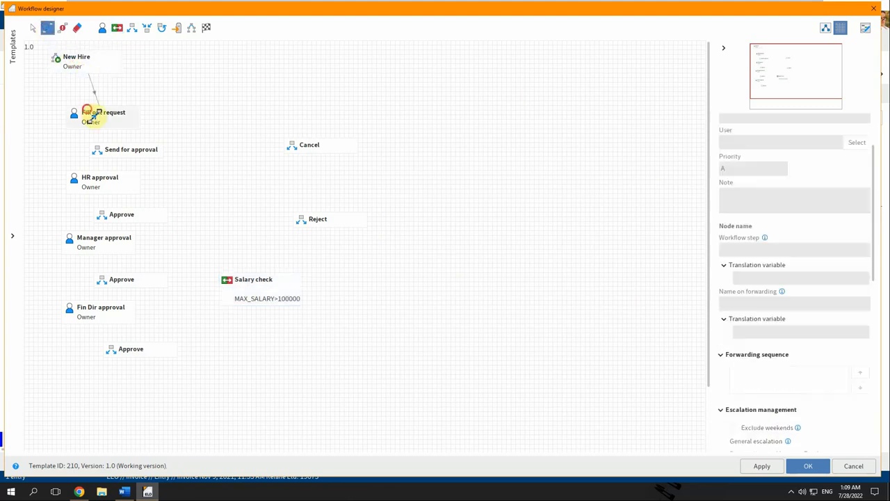
click(88, 113)
click(112, 147)
click(88, 108)
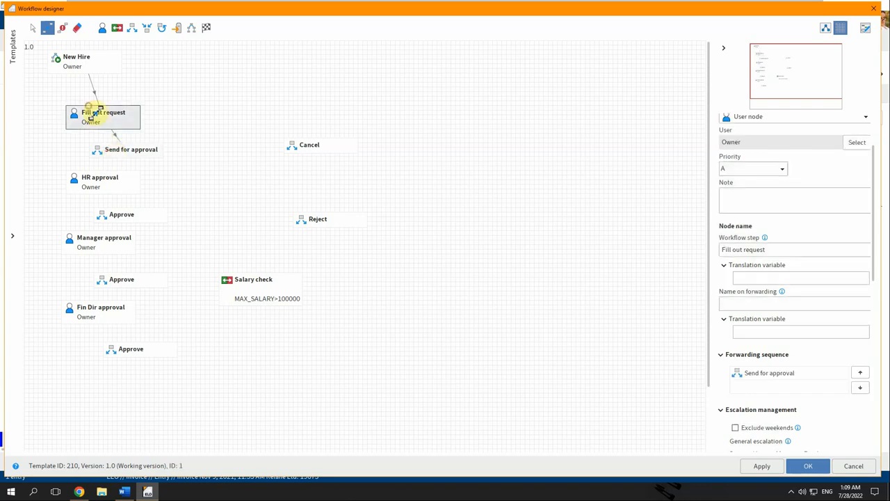
click(308, 145)
click(103, 150)
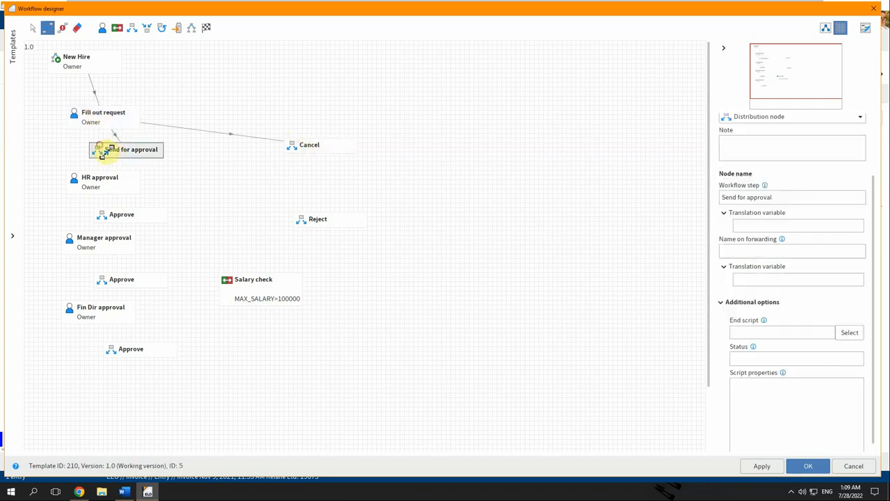
click(103, 181)
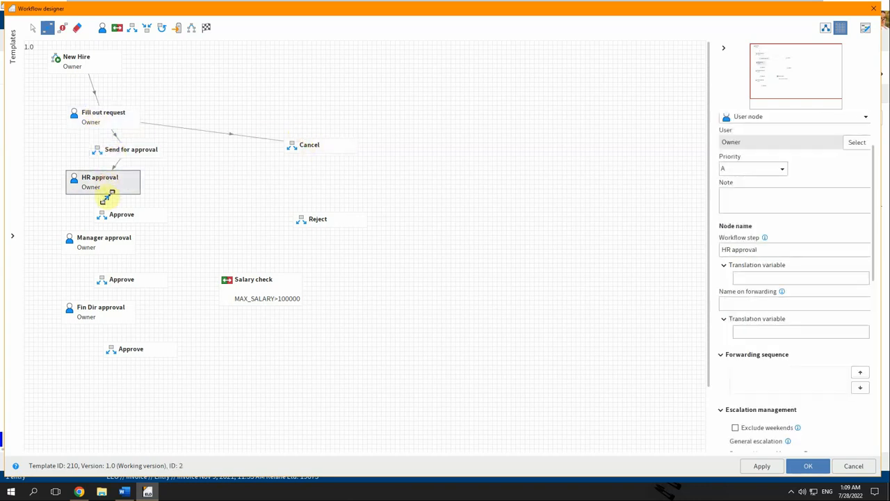
Link HR and Manager approval to their Approve nodes and Reject, feeding the second Approve into Salary check.
click(110, 211)
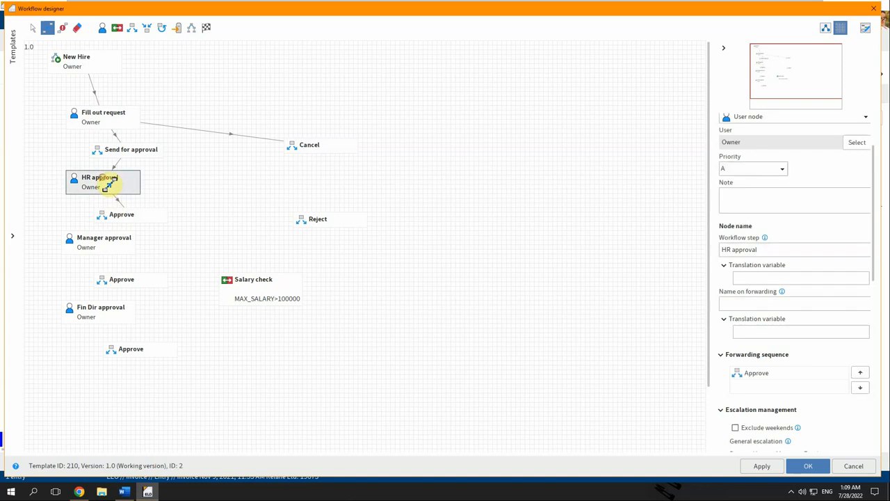
click(317, 221)
click(111, 216)
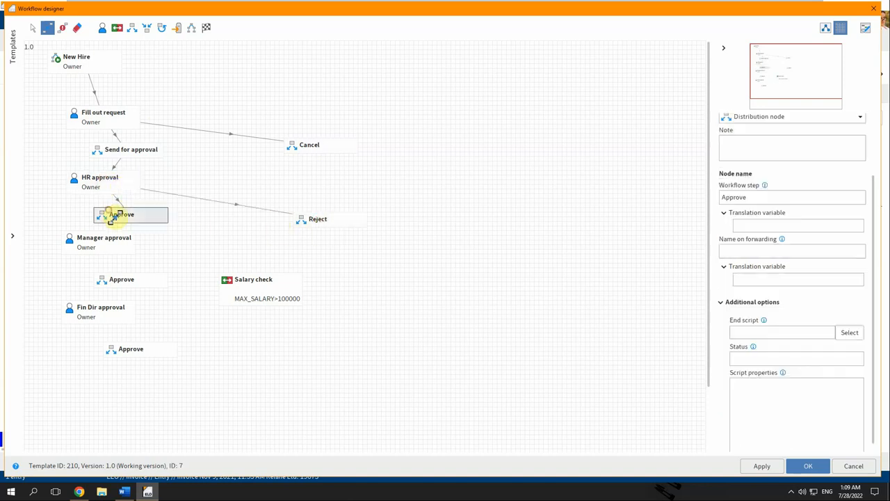
click(105, 243)
click(106, 243)
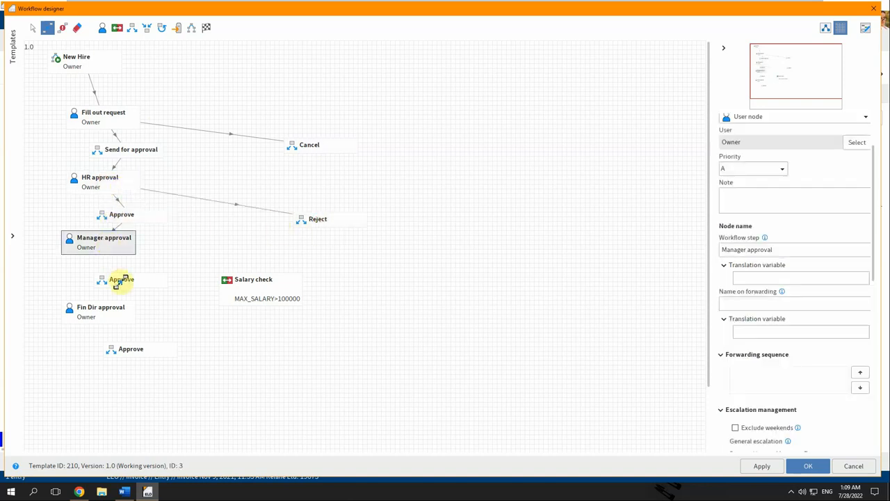
click(118, 280)
click(116, 280)
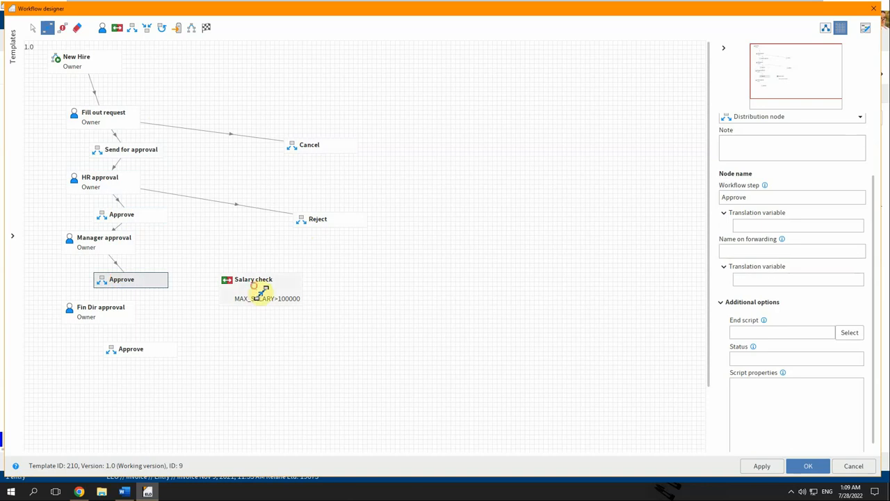
click(256, 290)
click(106, 244)
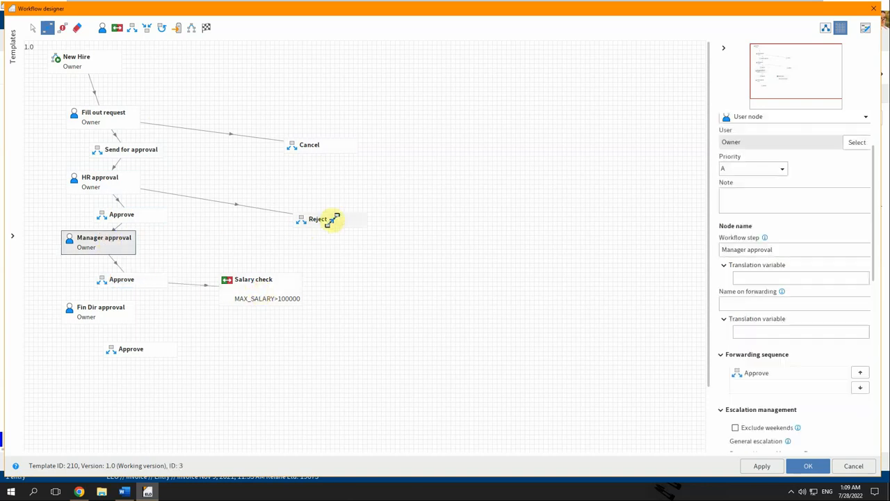
click(327, 216)
Route Salary check to Fin Dir approval or the final Approve, and Fin Dir approval to Approve or Reject.
click(244, 285)
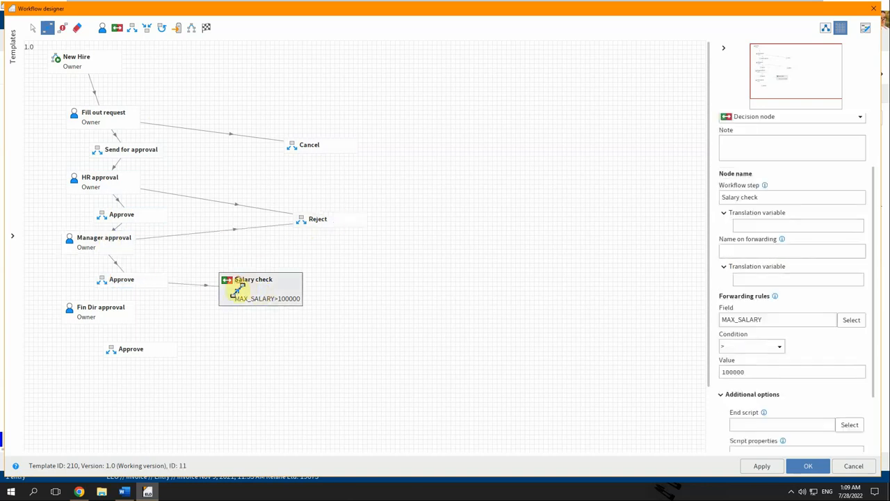
click(103, 312)
click(259, 292)
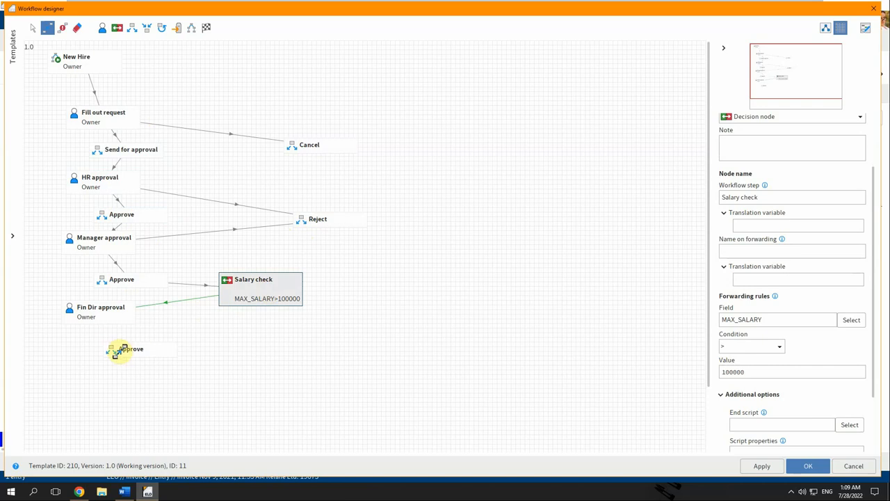
click(115, 349)
click(105, 314)
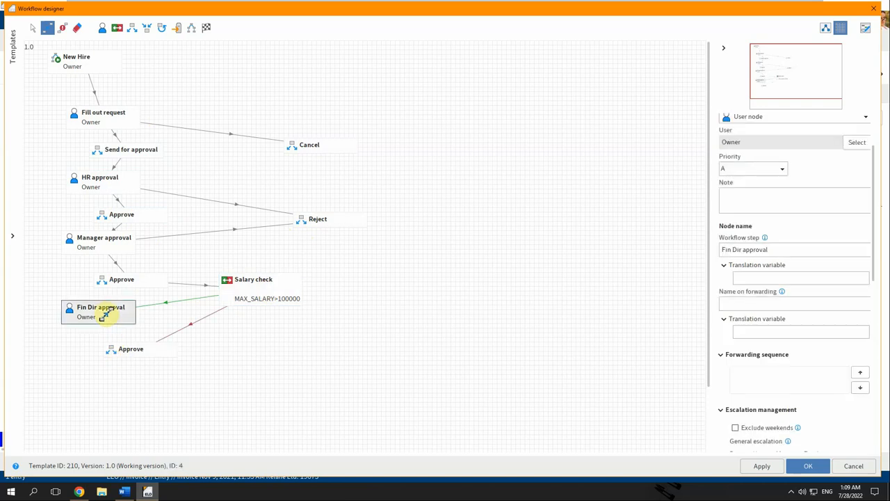
click(117, 352)
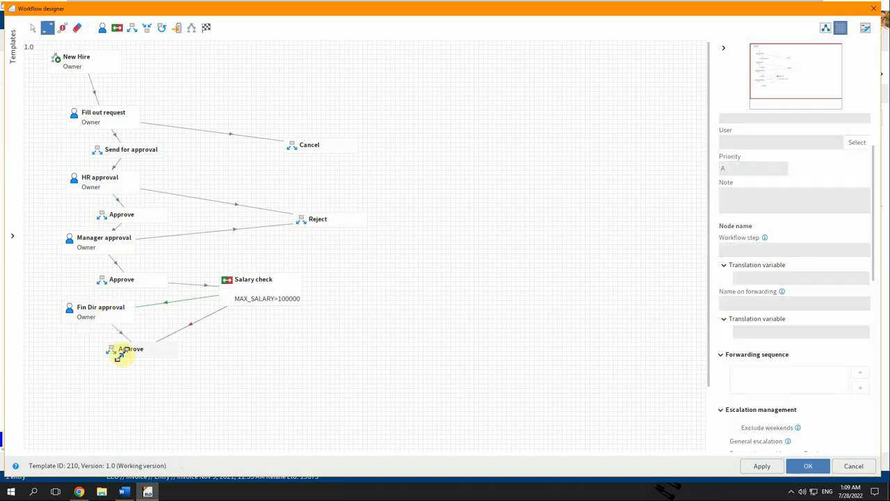
click(94, 311)
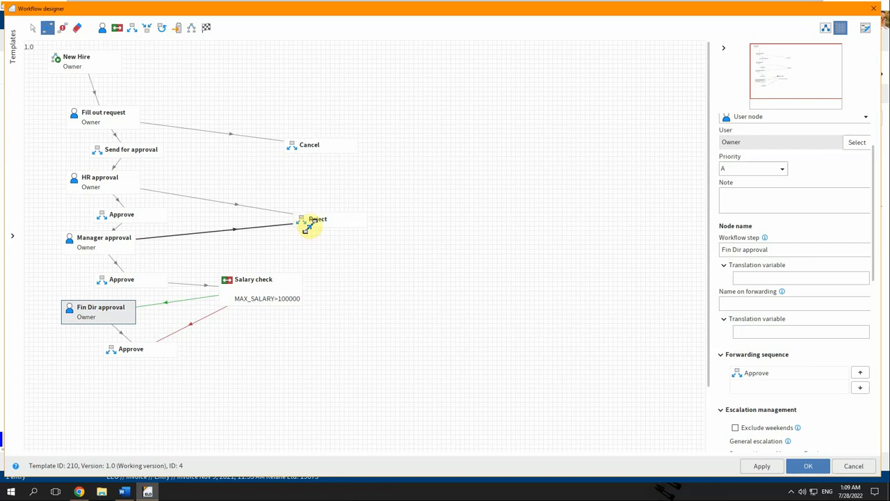
click(309, 222)
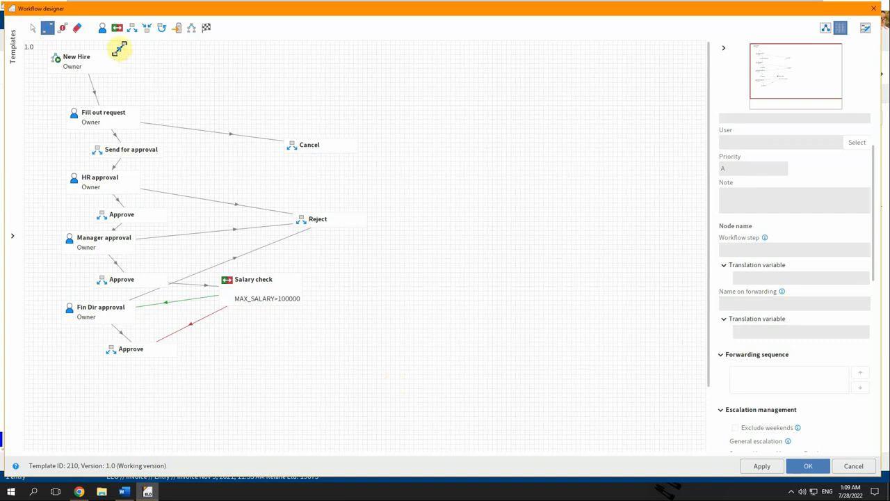
Place two user steps named 'HR: post job' and 'Screen applicant' below the workflow.
click(102, 28)
click(117, 380)
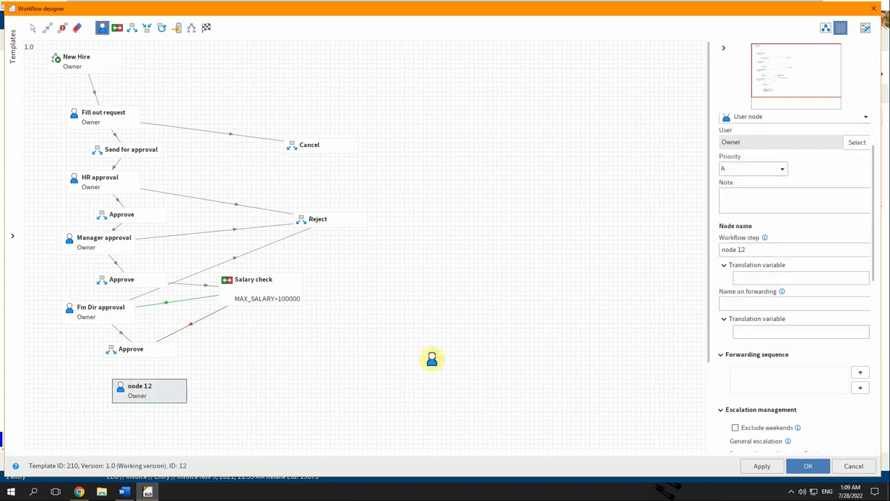
click(778, 252)
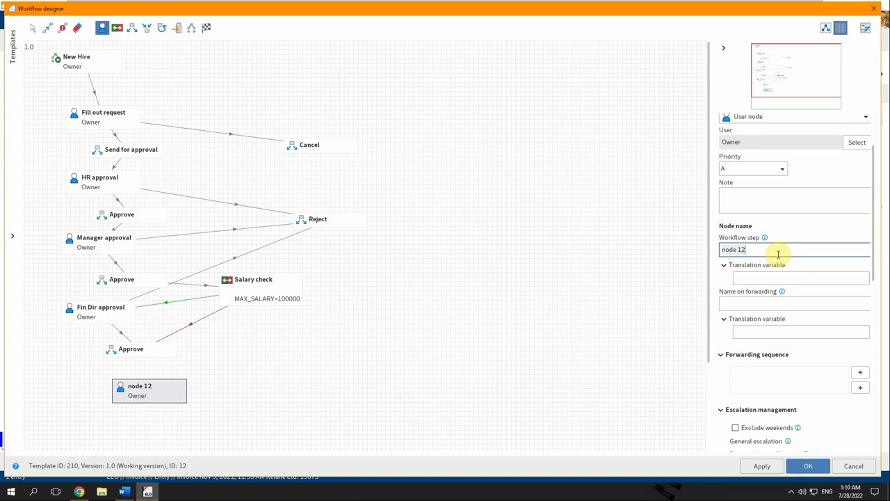
text(HR: post j)
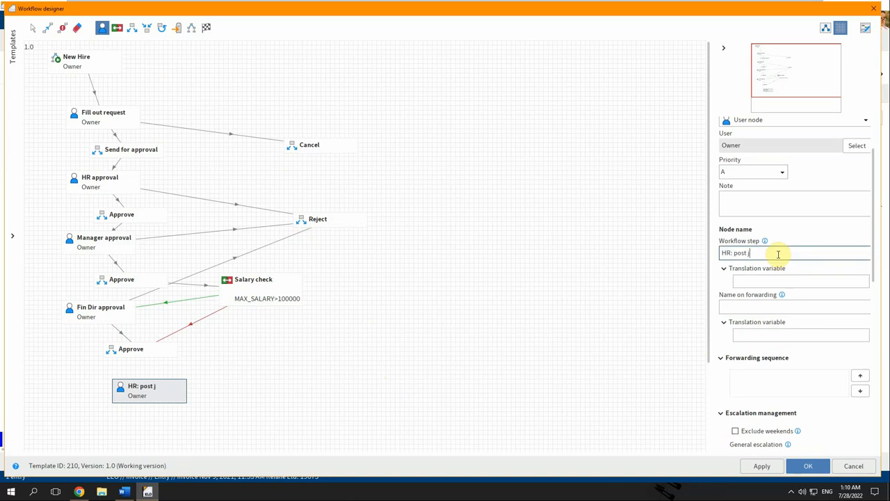
text(ob)
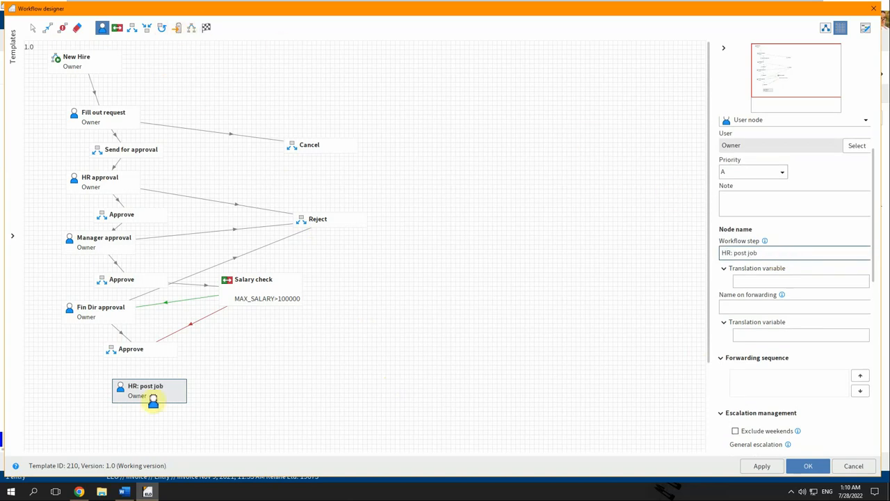
scroll(118, 400, down, 2)
click(123, 395)
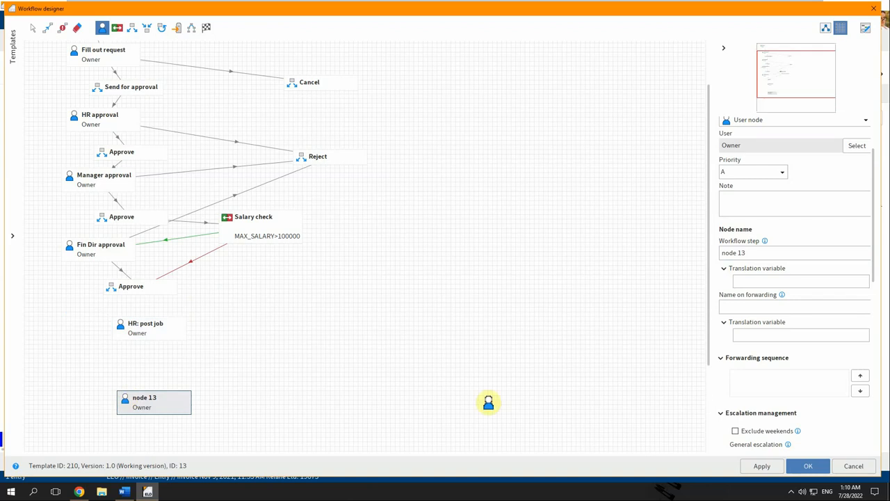
click(760, 254)
text(S)
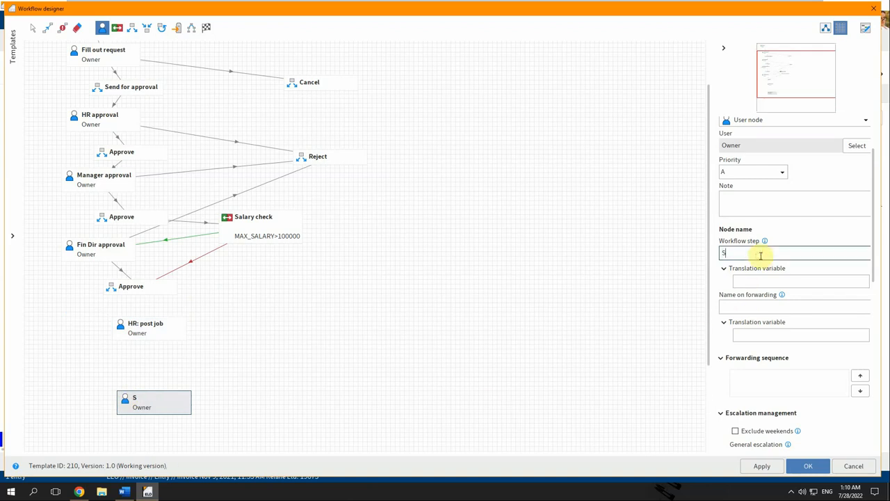
text(creen applicatn)
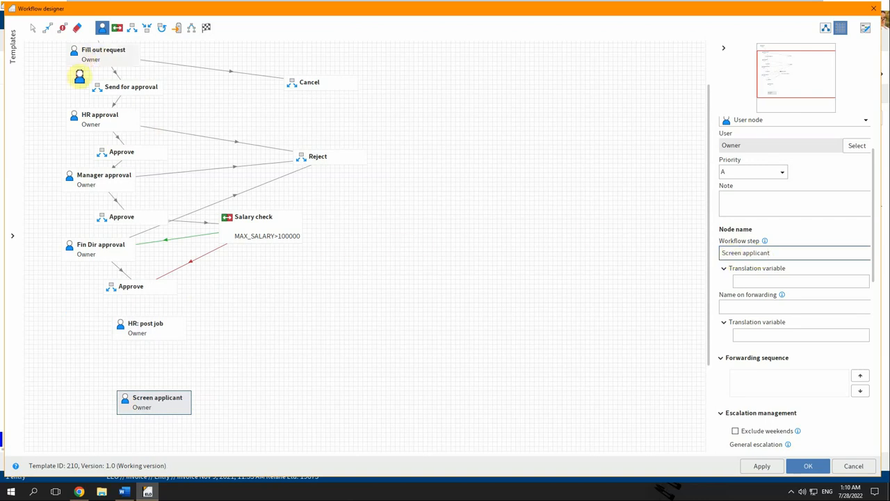
Copy the job_posting(basic) form setting from the Fin Dir approval step.
click(30, 29)
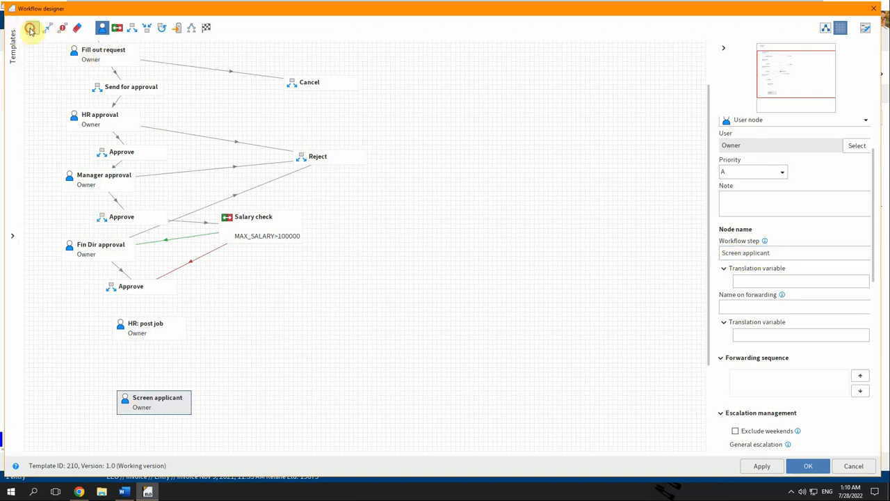
click(103, 249)
scroll(721, 418, down, 3)
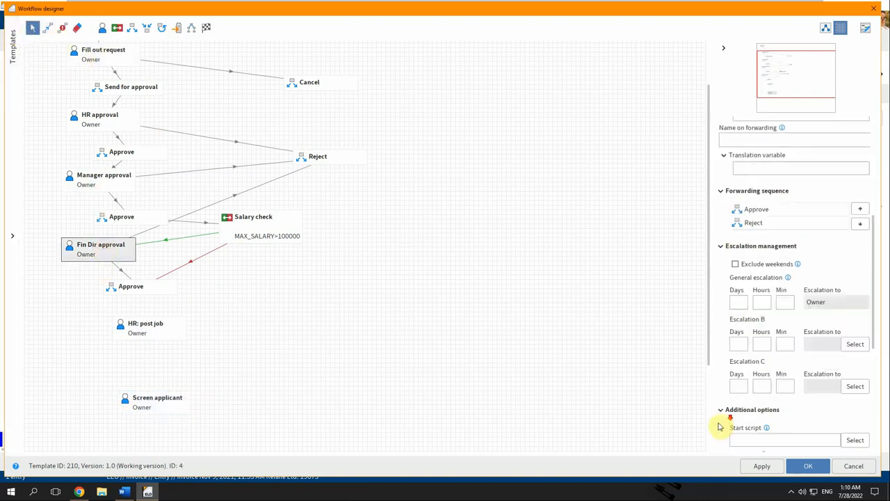
scroll(721, 423, down, 5)
click(825, 363)
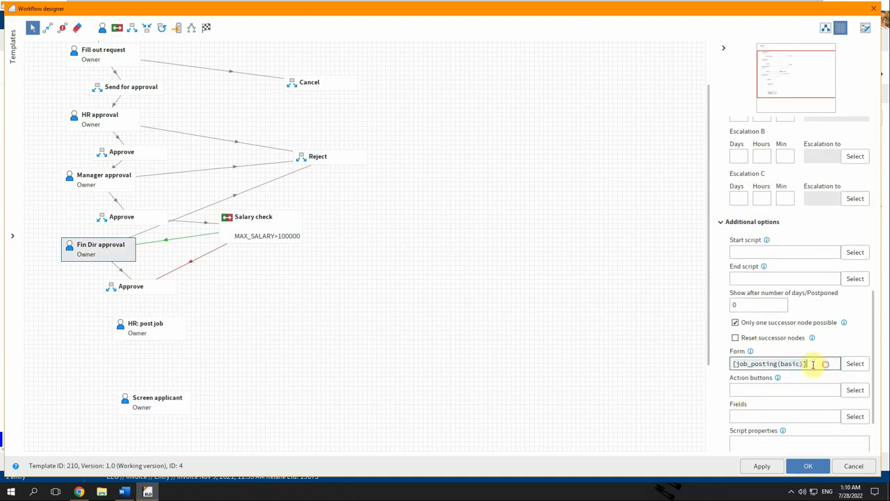
Paste the job_posting(basic) form into the HR: post job step.
click(156, 325)
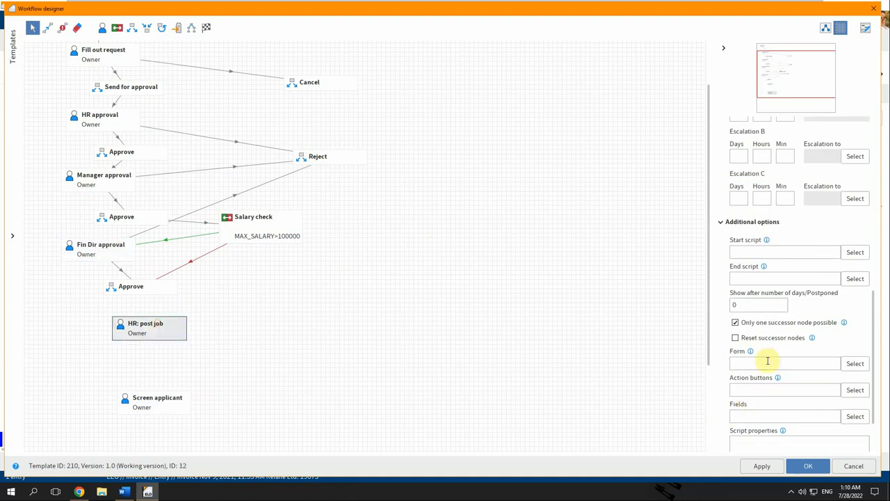
click(768, 361)
text([job_posting(basic)])
Assign the job_posting form with its candidate_notes component to Screen applicant.
click(169, 406)
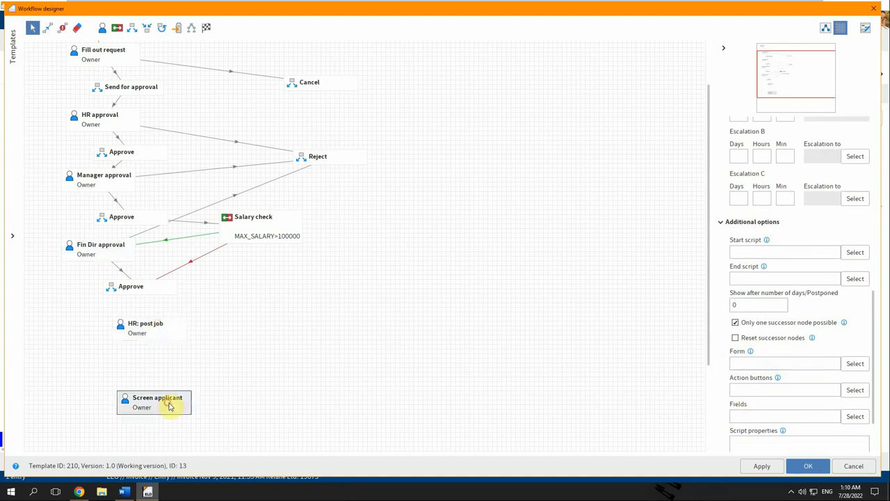
click(854, 363)
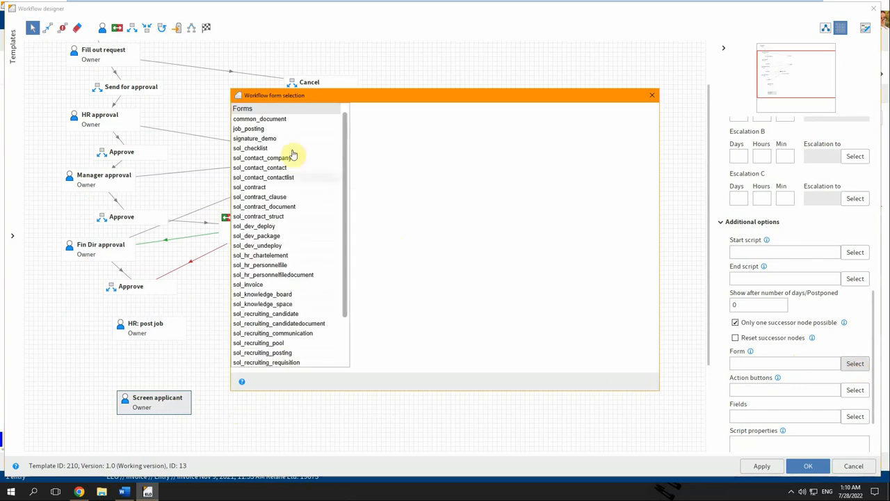
click(267, 130)
click(360, 129)
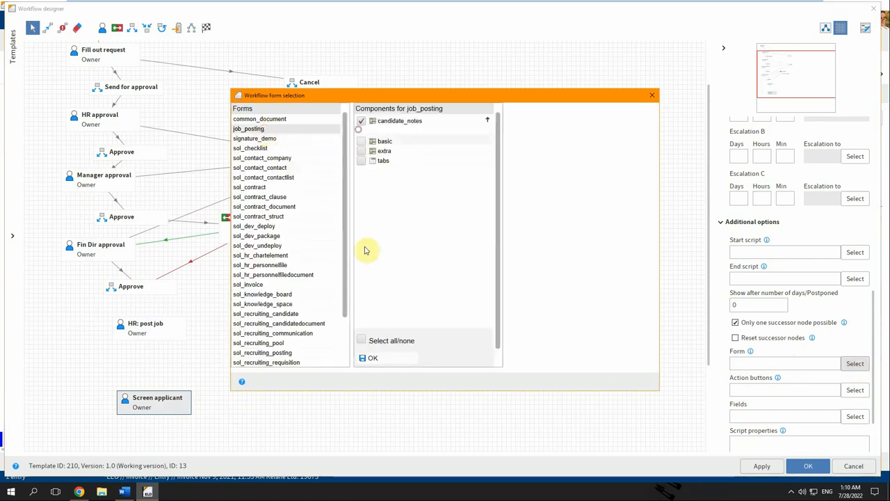
click(369, 357)
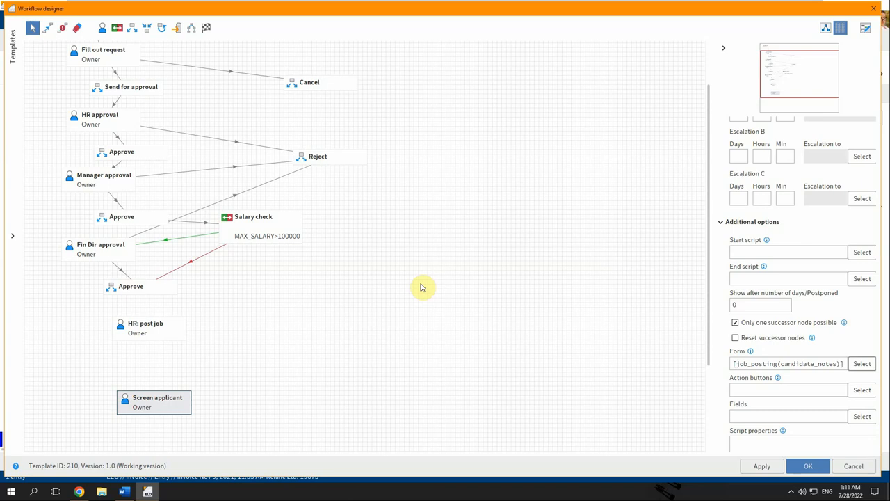
Add a gateway node named 'Job posted' directly below HR: post job.
scroll(420, 287, down, 3)
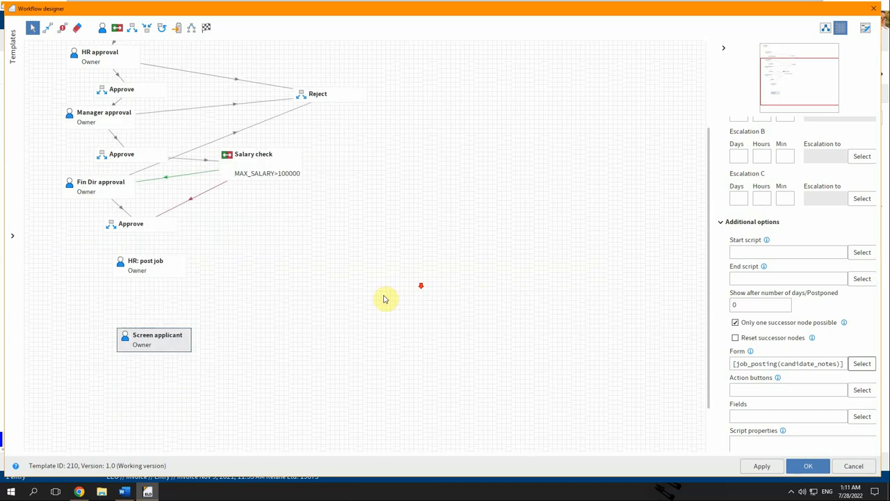
click(159, 28)
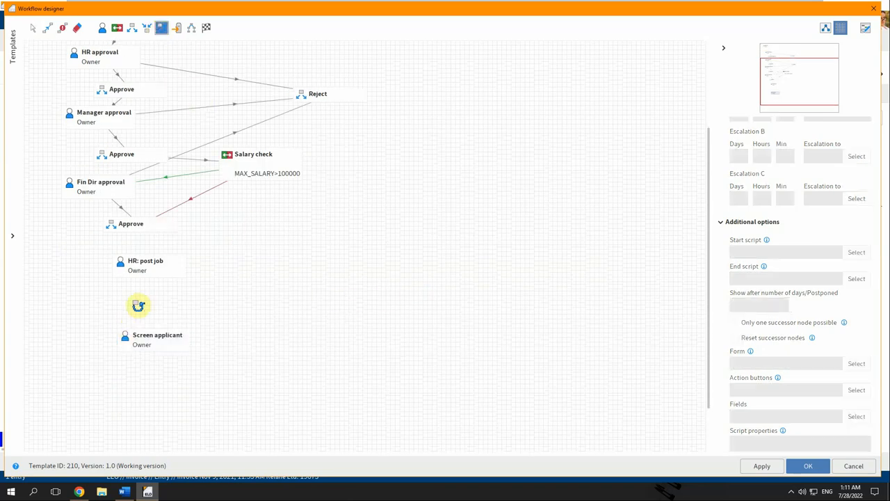
click(131, 28)
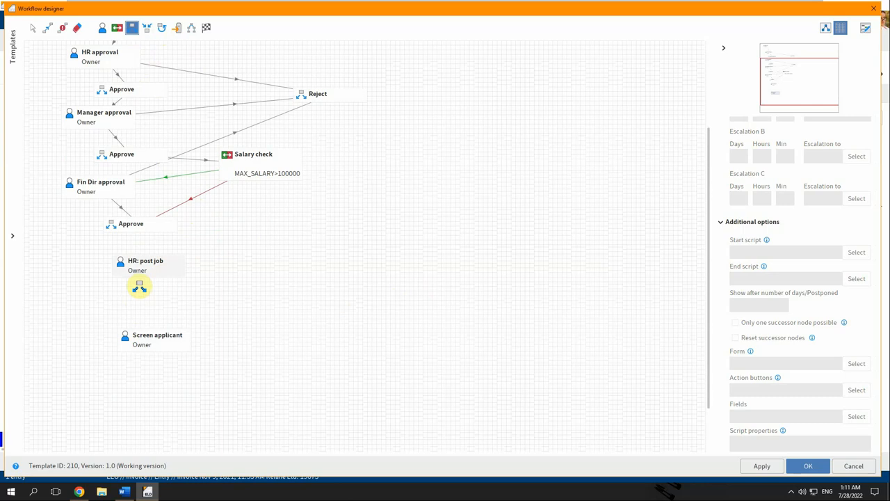
click(139, 287)
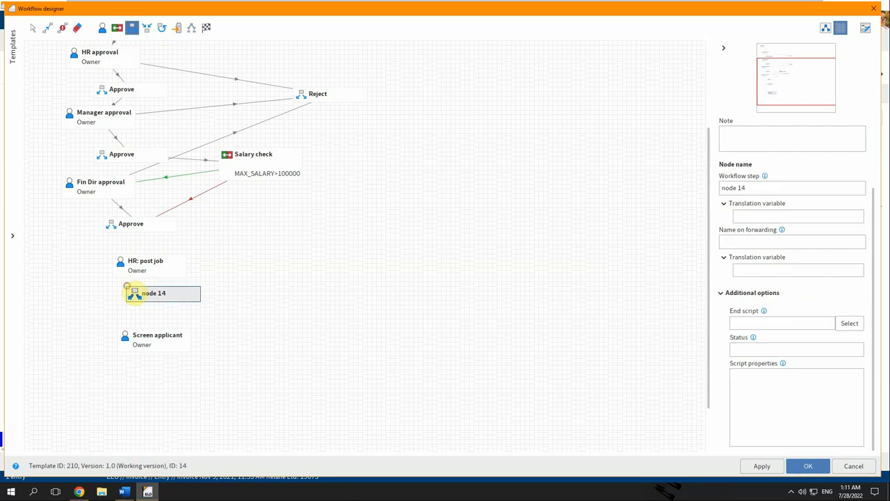
click(789, 190)
text(Job)
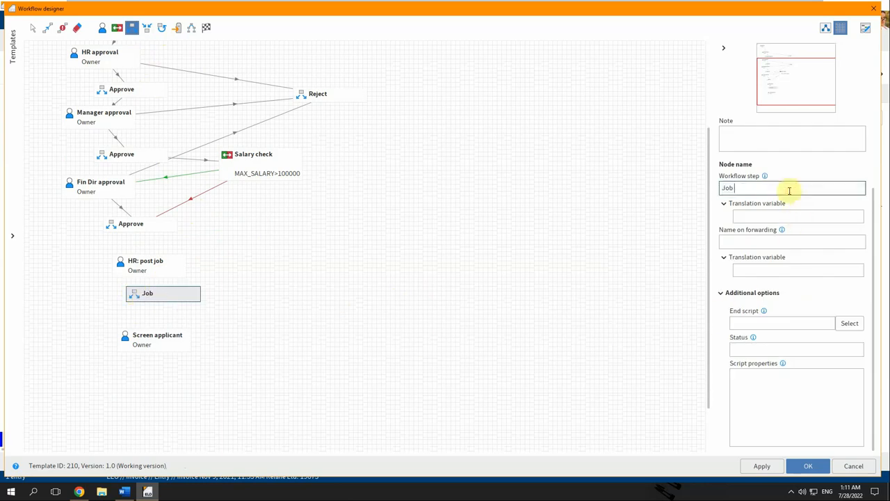
text( posted)
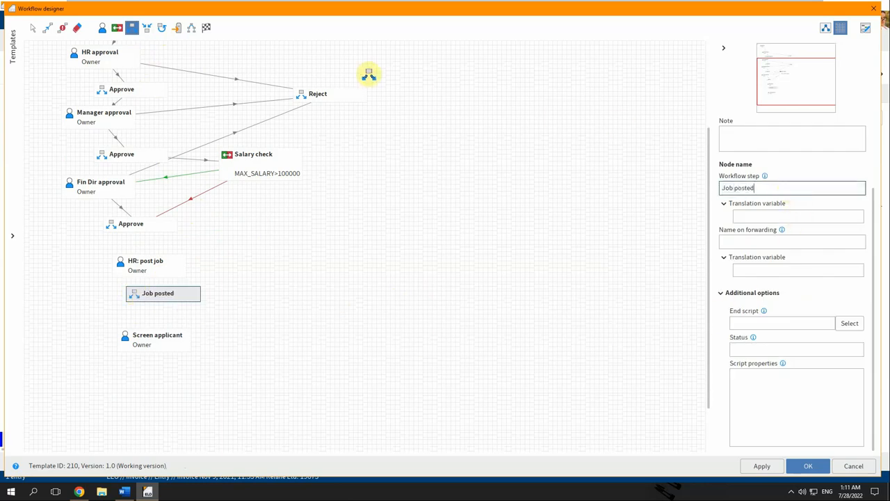
click(162, 28)
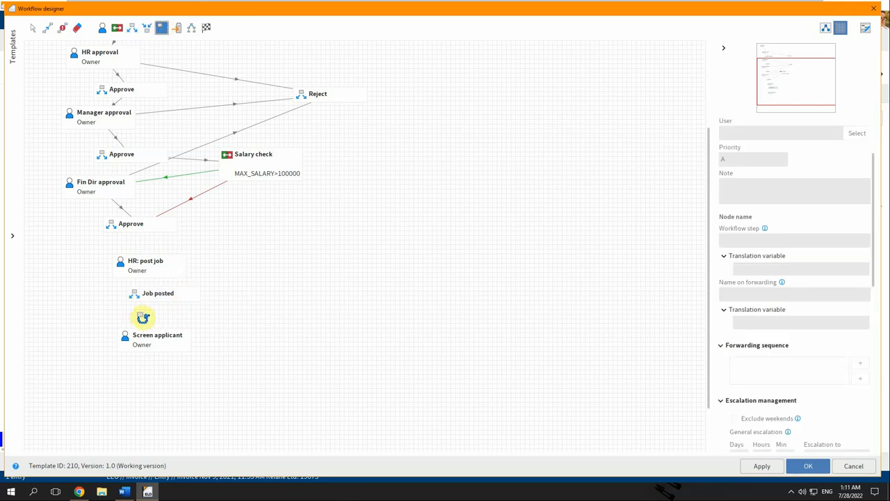
Place a cycle node named 'Applicant Screening' below Job posted.
click(141, 314)
click(802, 203)
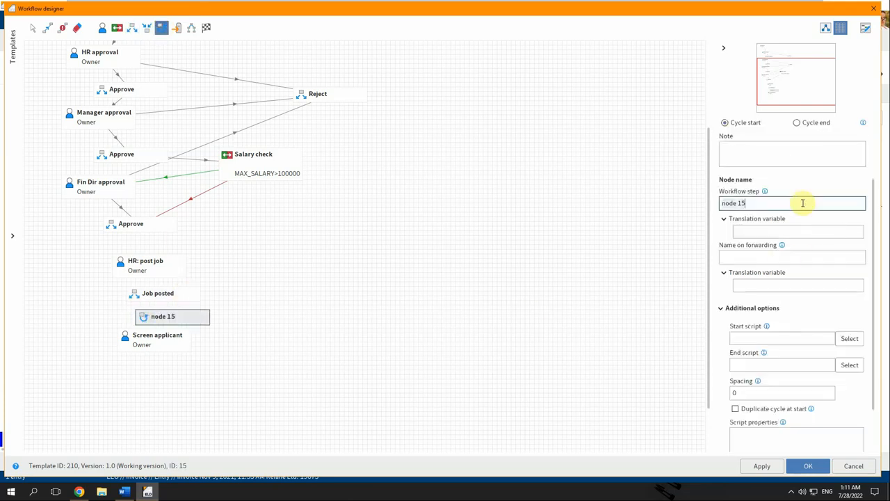
key(ctrl+a)
text(S)
text(Applicant)
text( Screening)
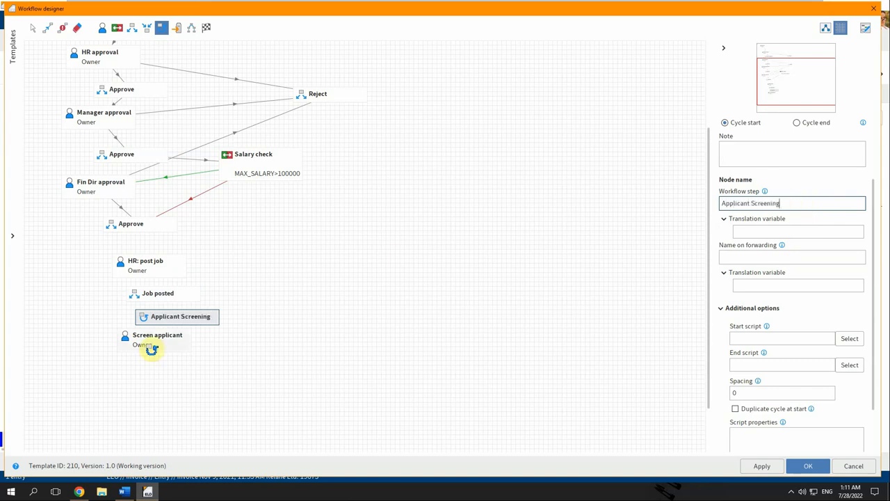
Place a second 'Applicant Screening' cycle node below Screen applicant.
click(137, 371)
click(138, 367)
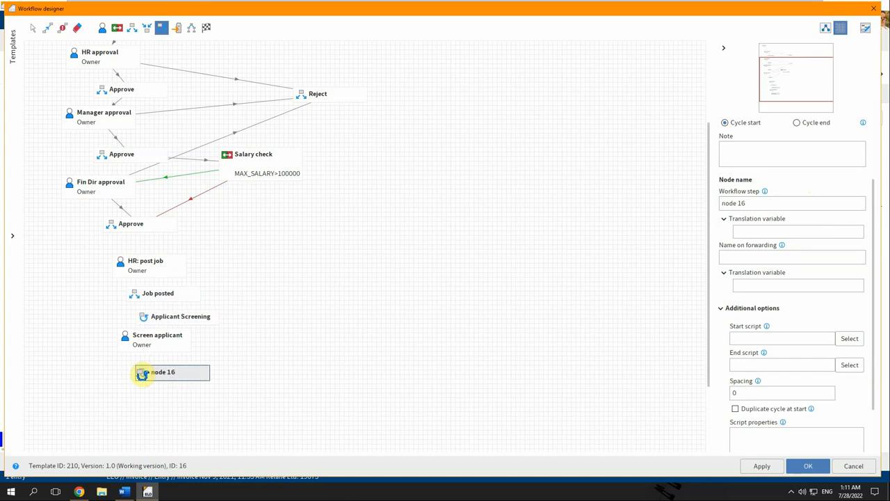
click(761, 203)
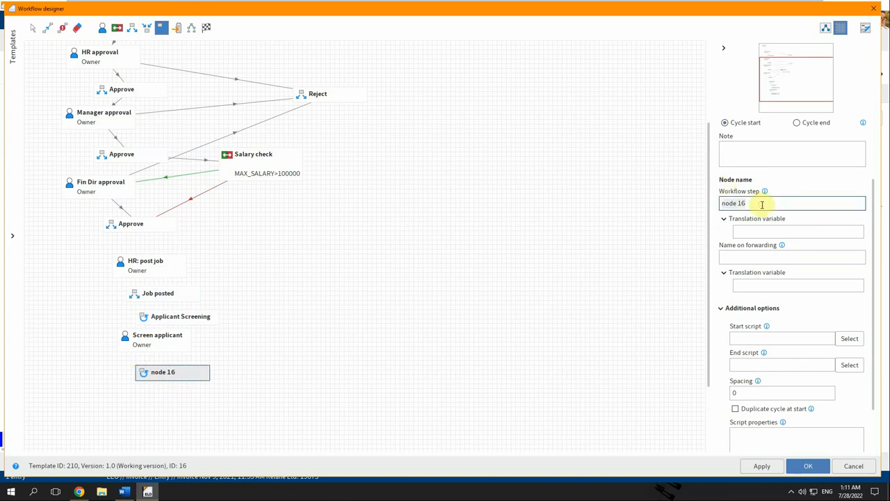
key(ctrl+a)
text(Applicant Scr)
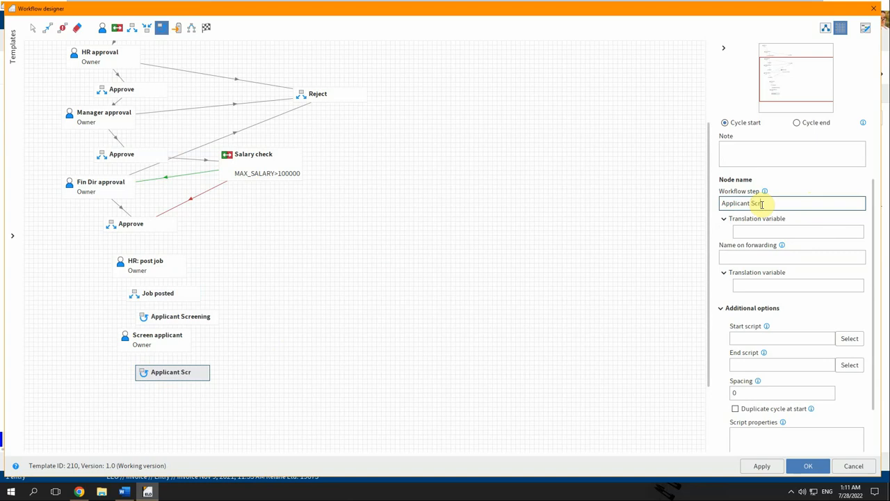
text(eening)
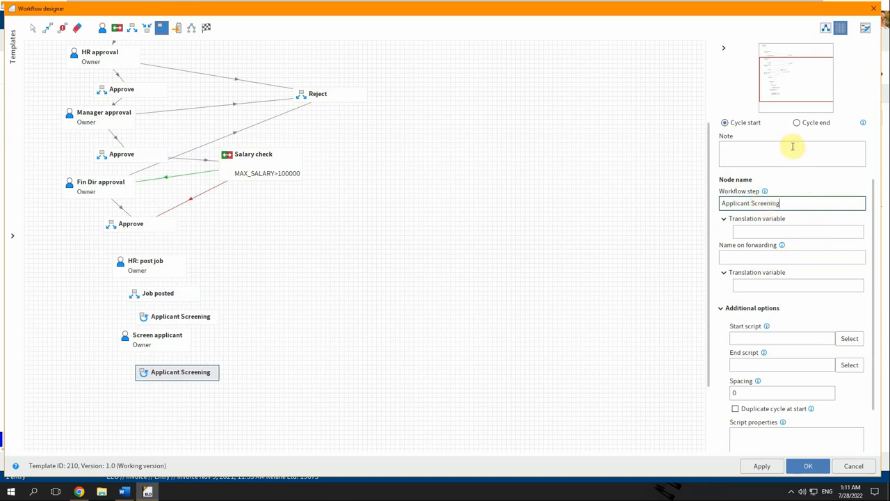
Make the second node a Cycle end with exit rule JOB_STATUS = APPROVED.
click(797, 122)
click(850, 329)
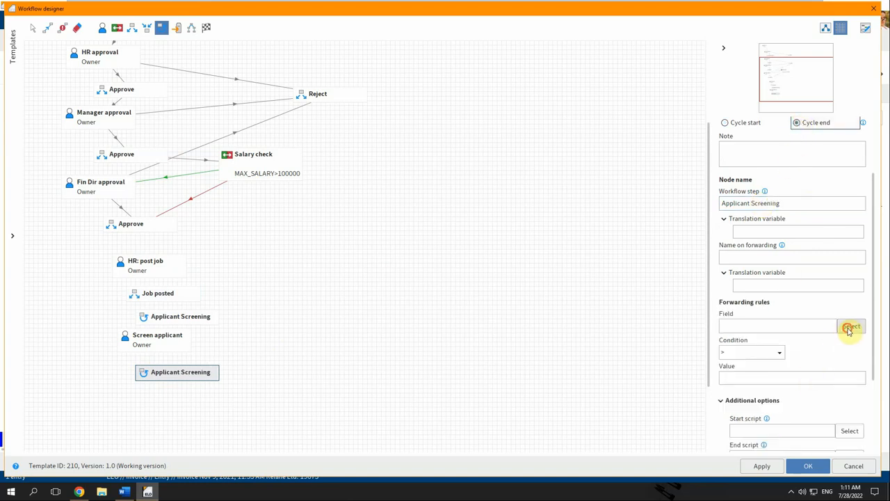
double_click(394, 196)
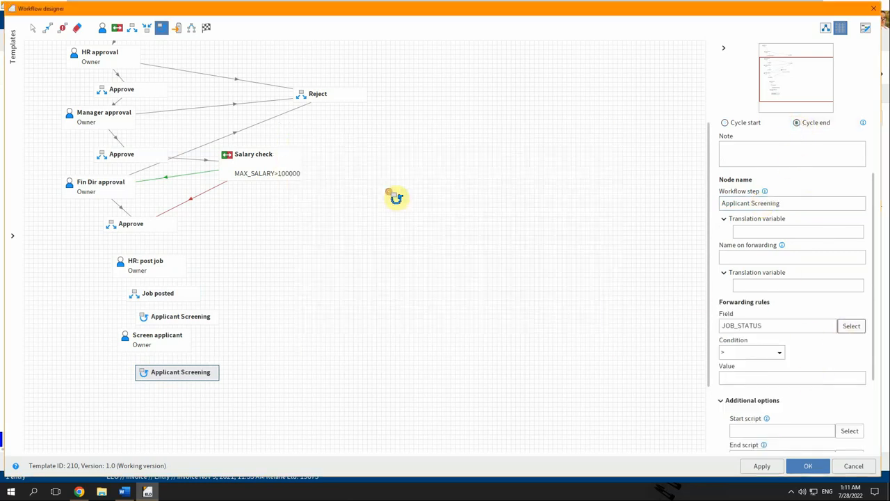
click(779, 354)
click(741, 363)
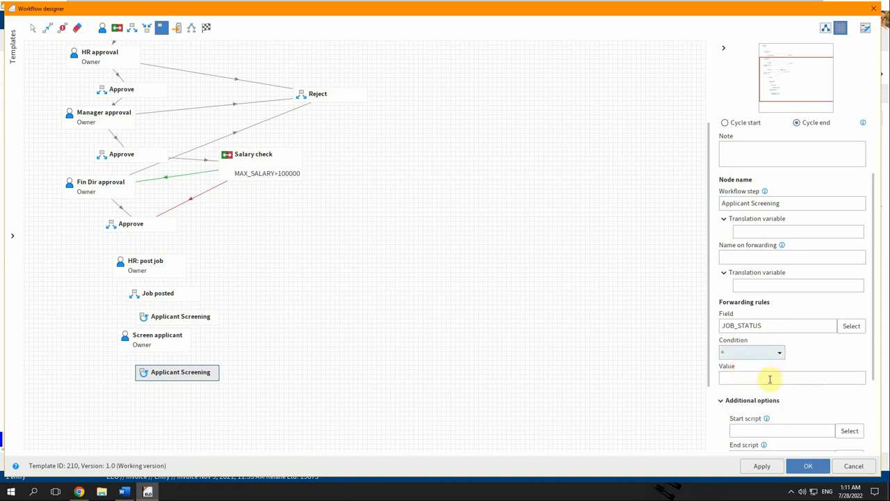
click(769, 379)
text(APPROVED)
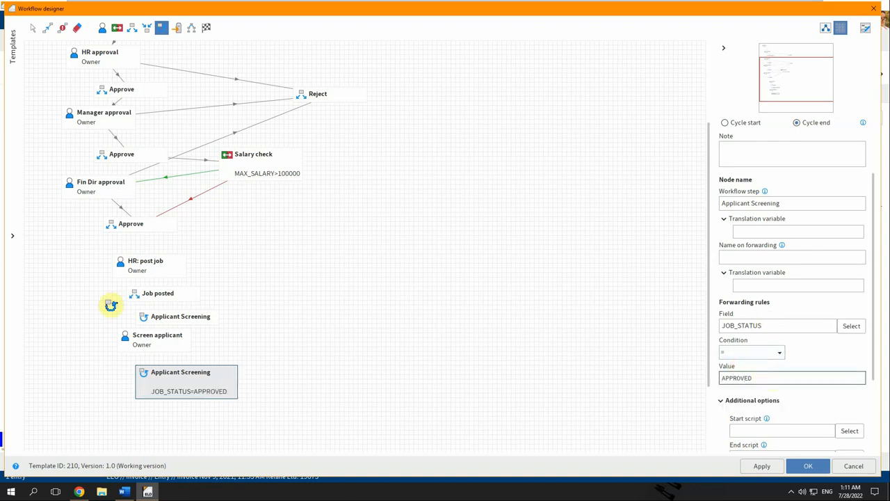
click(30, 28)
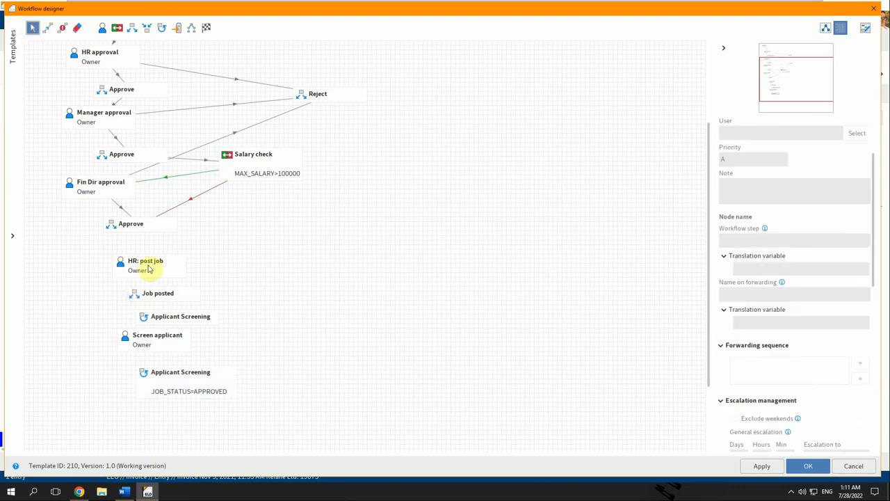
Drag HR: post job, Job posted and both Applicant Screening nodes into one column.
drag(146, 262, 133, 252)
drag(143, 294, 112, 284)
drag(156, 327, 122, 363)
drag(169, 387, 119, 410)
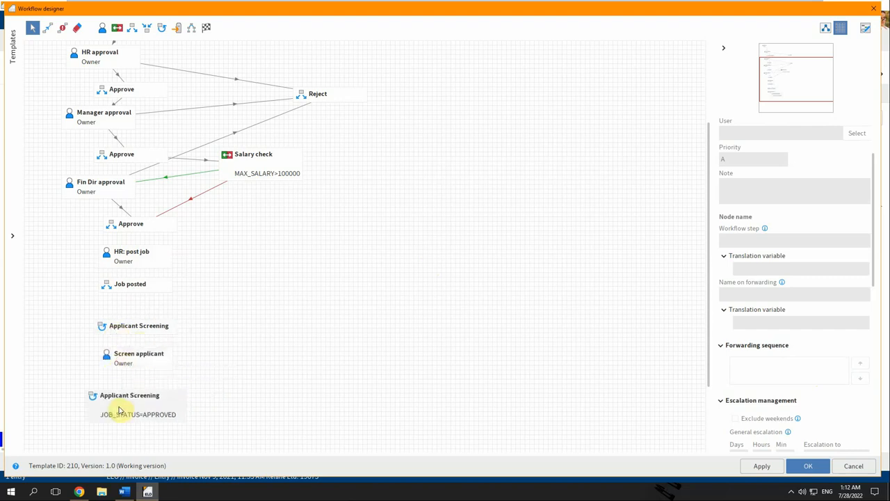
Set the Applicant Screening cycle start's Spacing to 10.
click(135, 328)
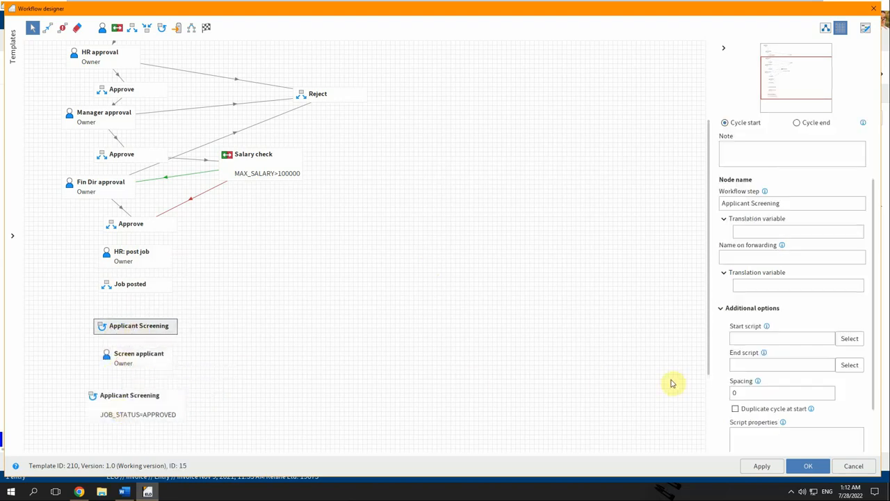
click(763, 398)
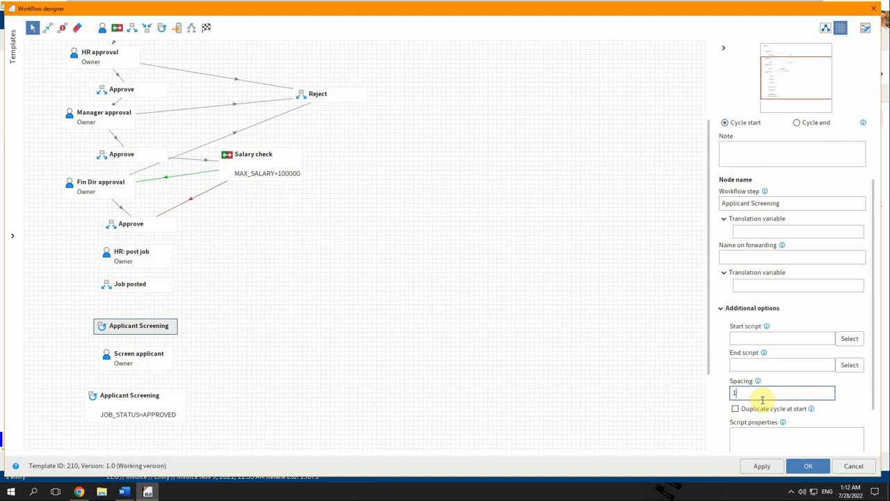
key(BackSpace)
text(10)
key(Tab)
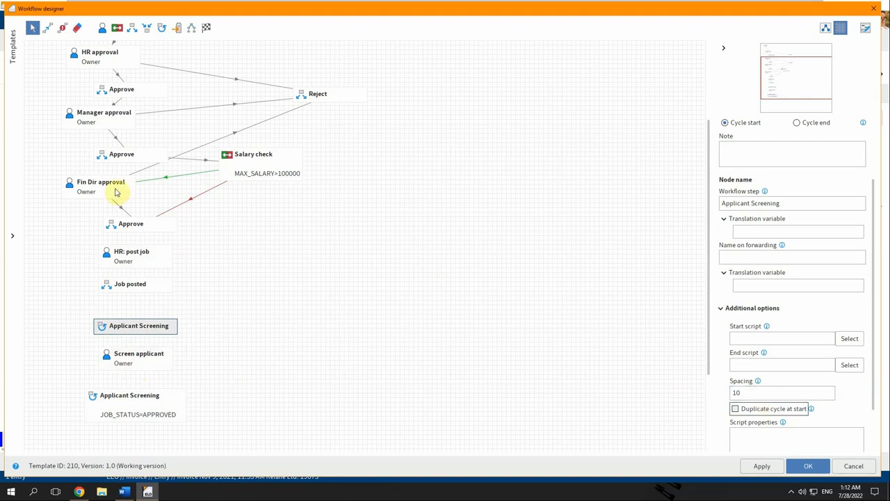
click(48, 28)
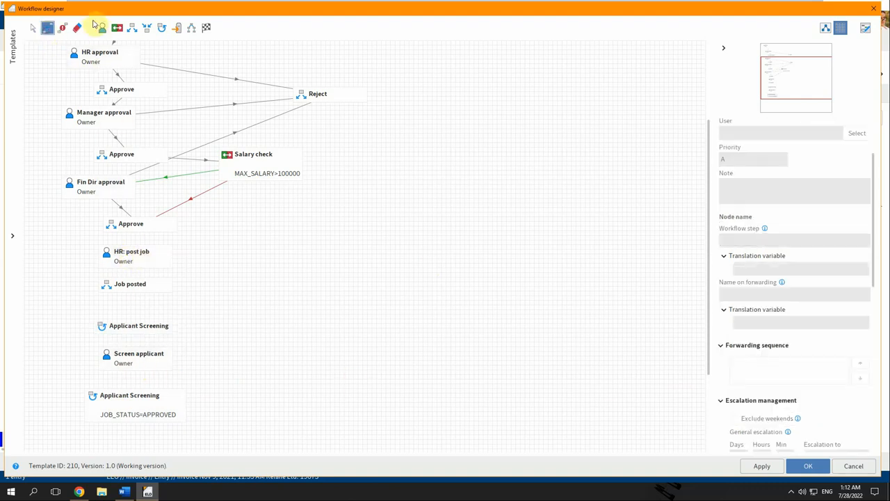
Add a gateway node named 'Interview completed' below Screen applicant.
click(132, 28)
click(162, 374)
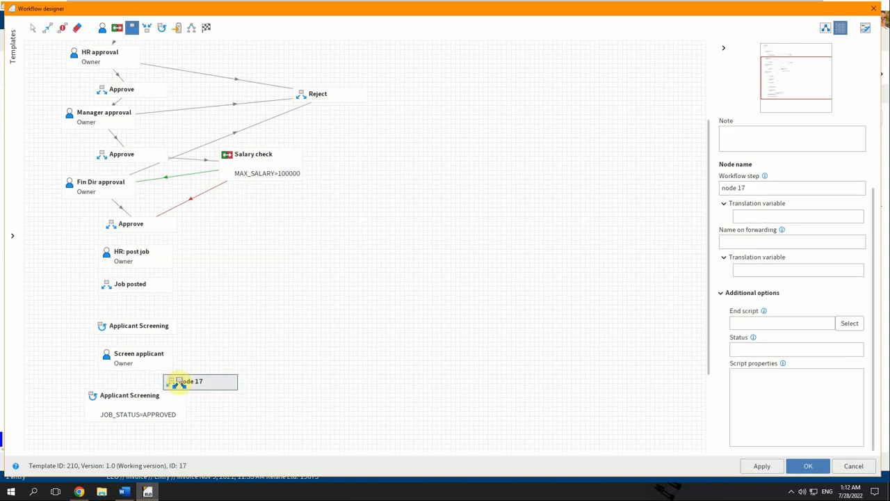
click(745, 186)
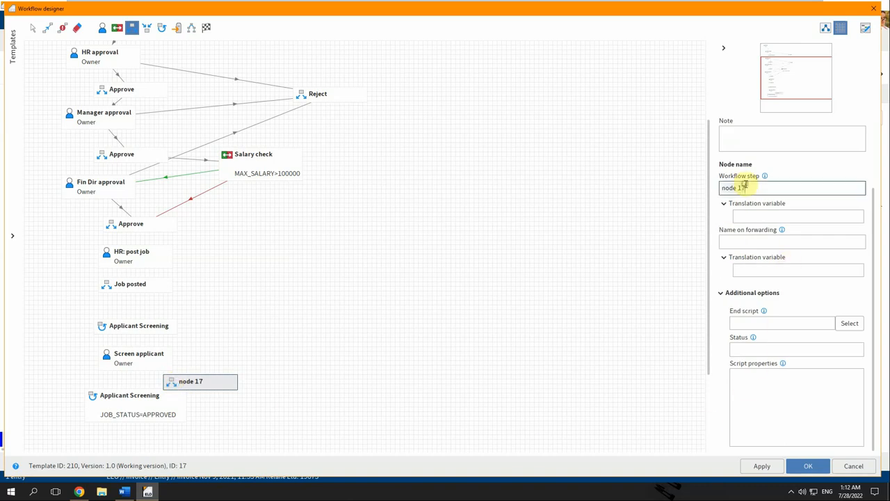
key(ctrl+a)
text(Inte)
text(rvid)
text(w completed)
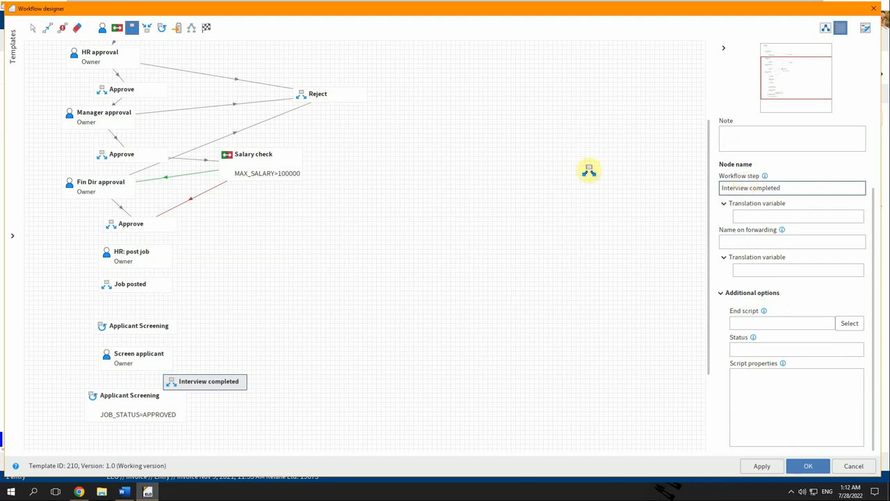
click(32, 28)
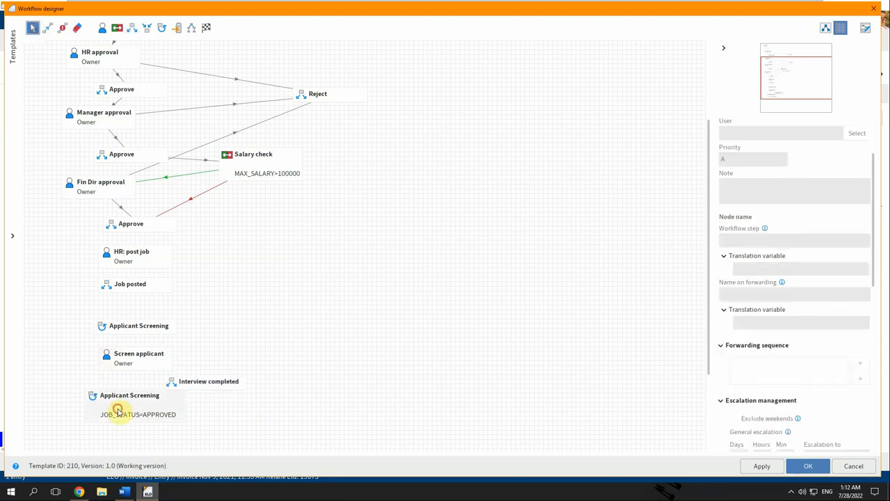
Connect Approve → HR: post job → Job posted → Applicant Screening → Screen applicant → Interview completed → cycle end.
drag(116, 405, 118, 424)
drag(200, 382, 119, 392)
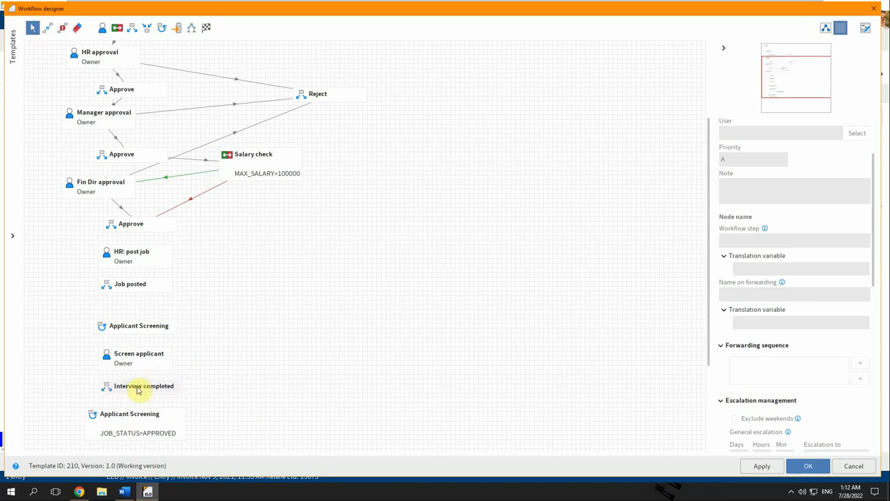
click(47, 28)
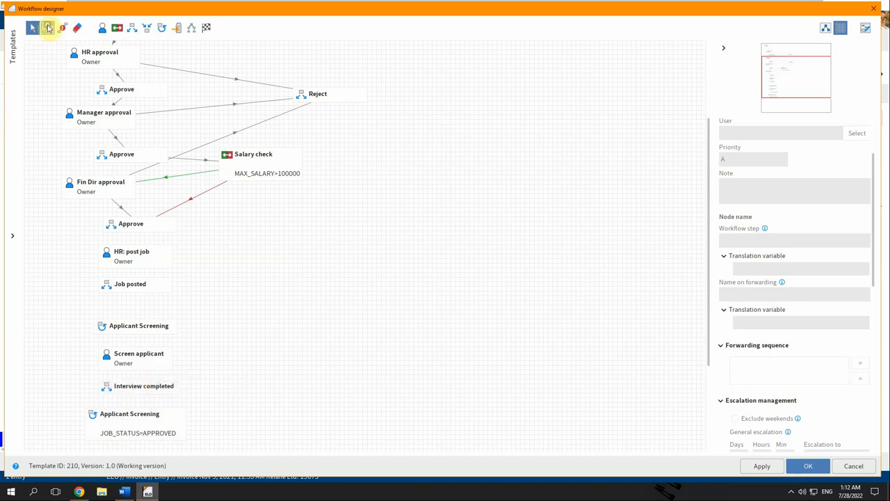
click(132, 224)
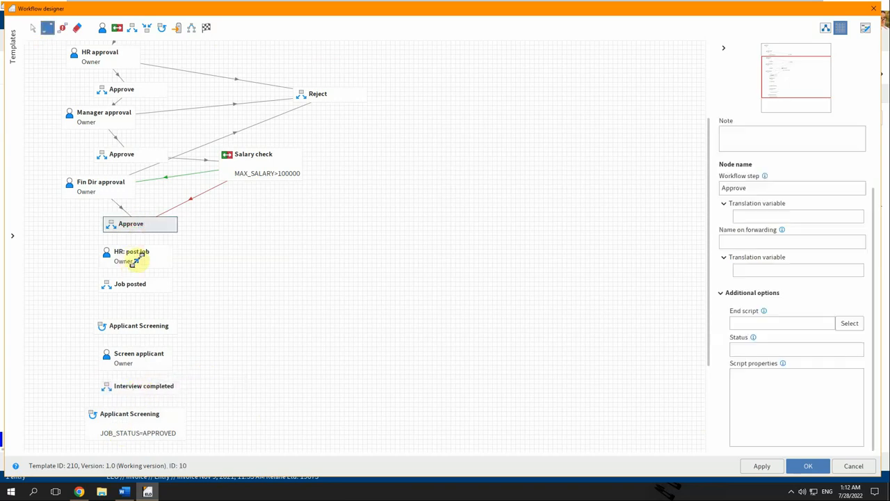
click(131, 257)
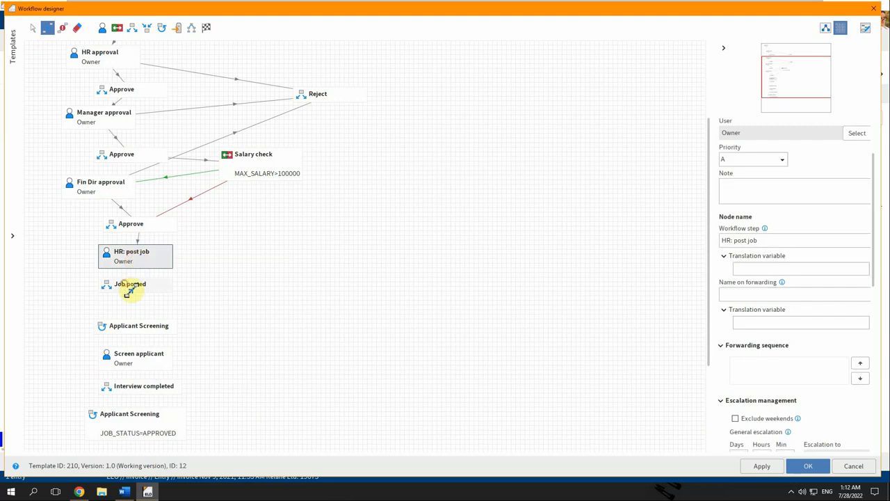
click(129, 285)
click(124, 325)
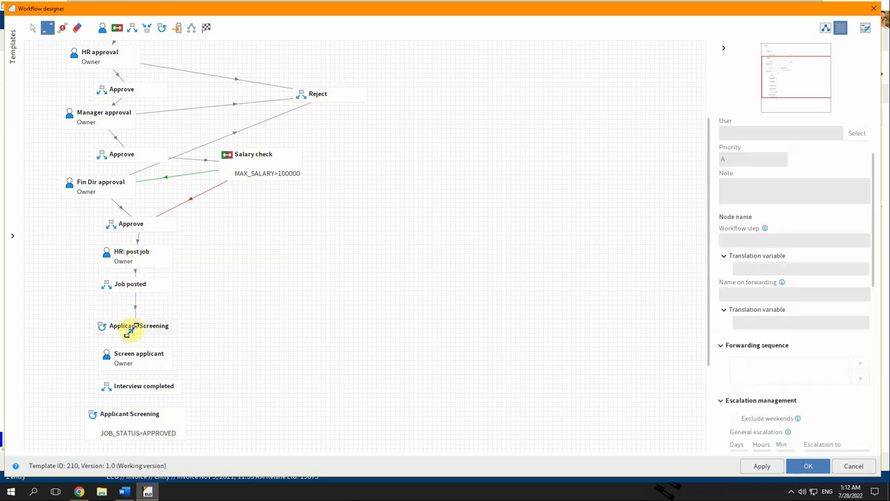
click(126, 359)
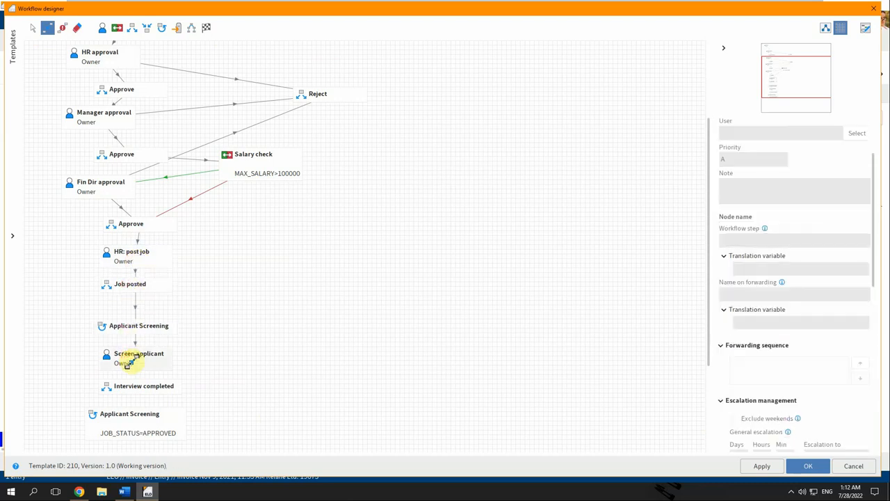
click(127, 388)
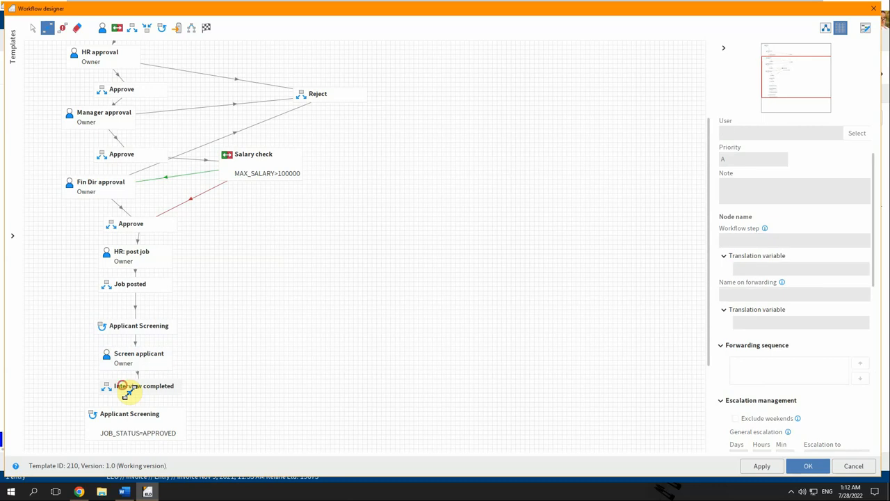
click(123, 416)
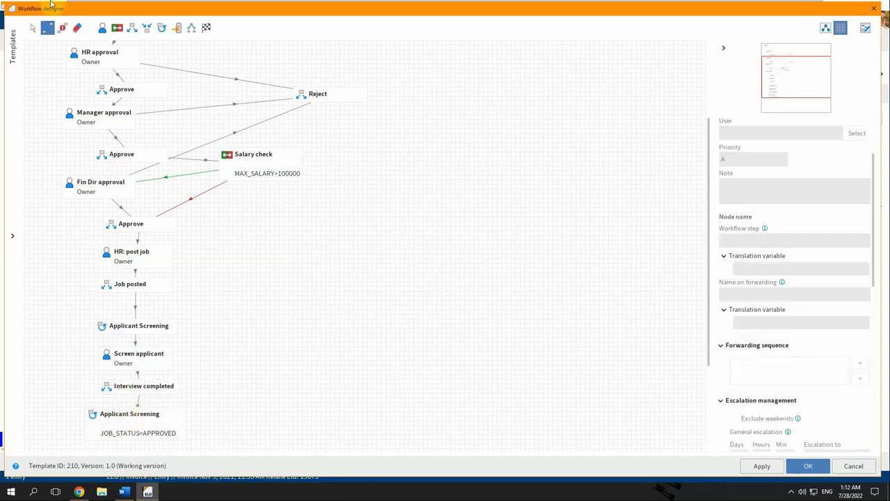
Nudge Interview completed left to straighten its connections.
click(32, 27)
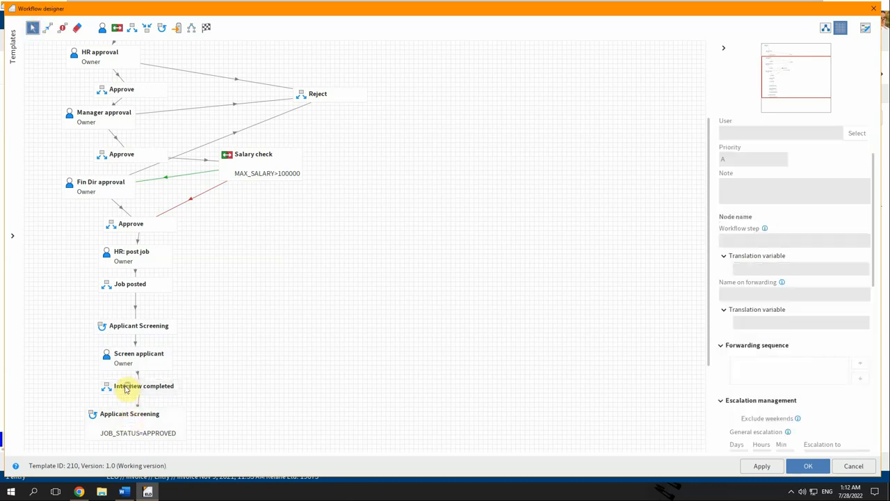
drag(126, 389, 119, 387)
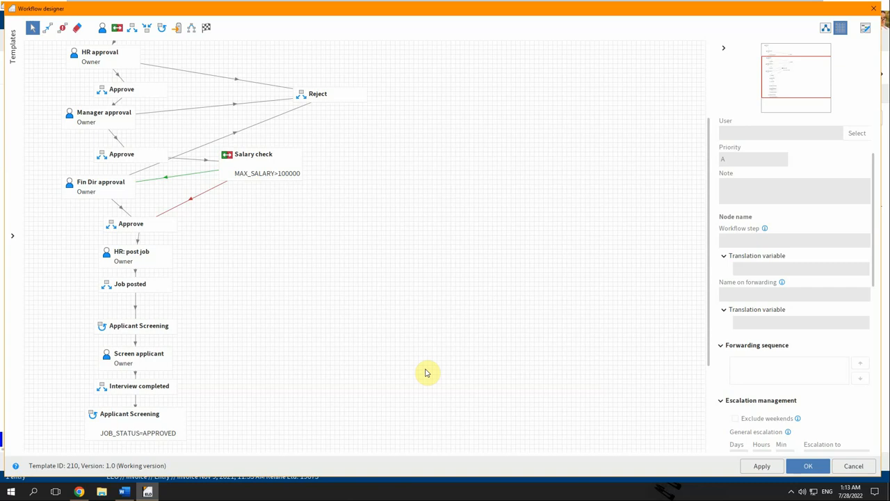
scroll(360, 343, down, 1)
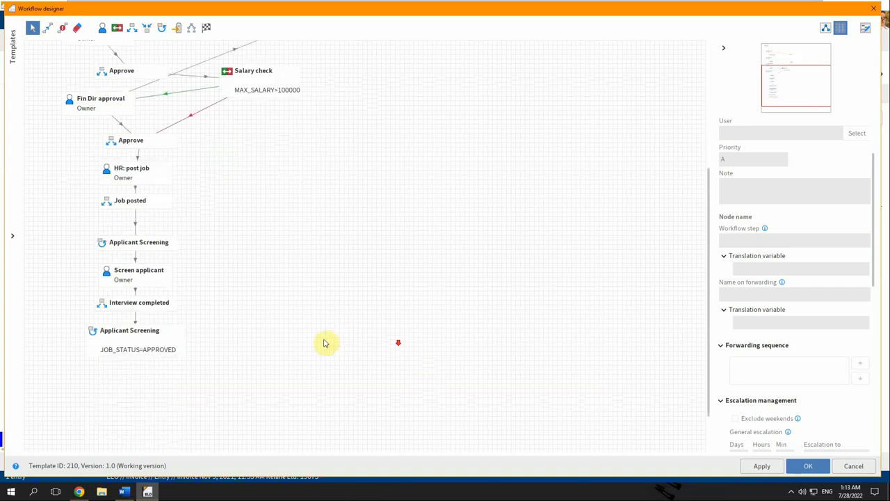
Add a new node named 'Employee hired' beside the Applicant Screening cycle end.
click(132, 27)
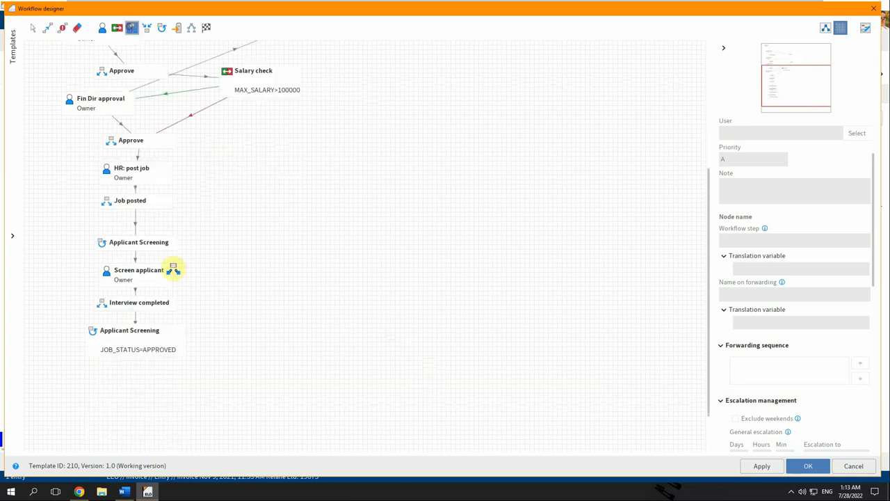
click(290, 329)
click(782, 189)
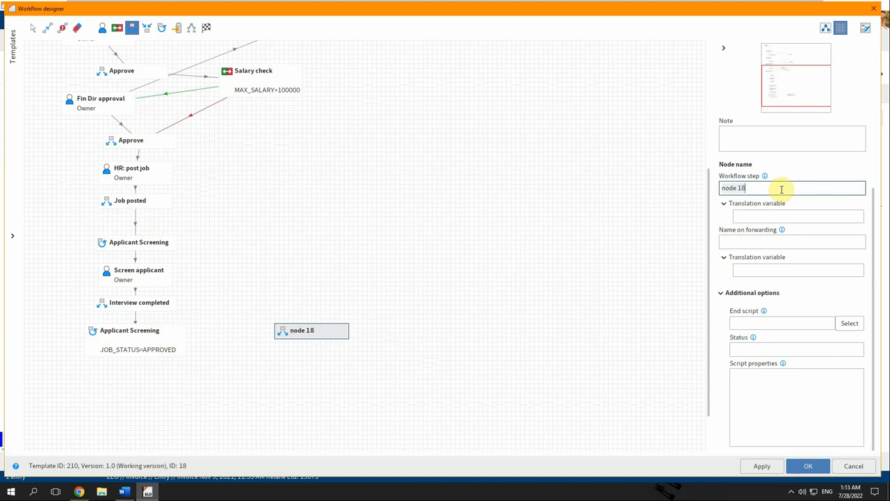
text(Employee hired)
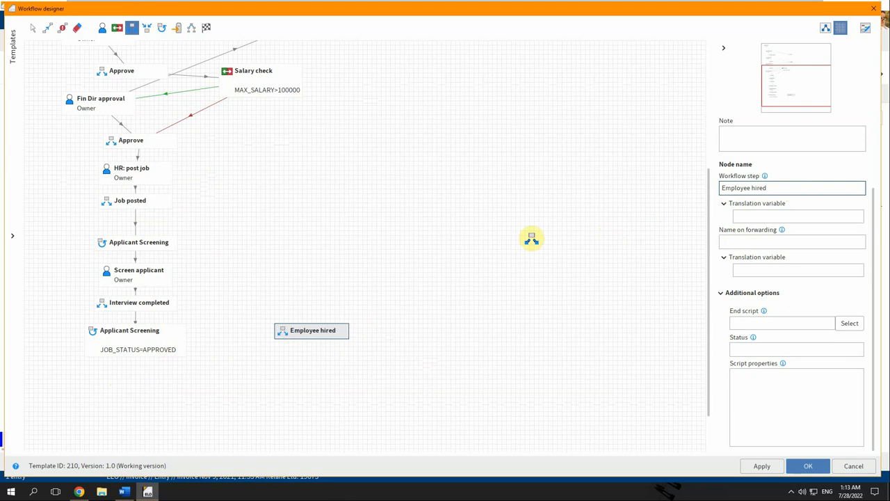
Set its end script to ChangeColor with properties {"color":"Candidate hired"}.
click(853, 326)
scroll(408, 237, down, 10)
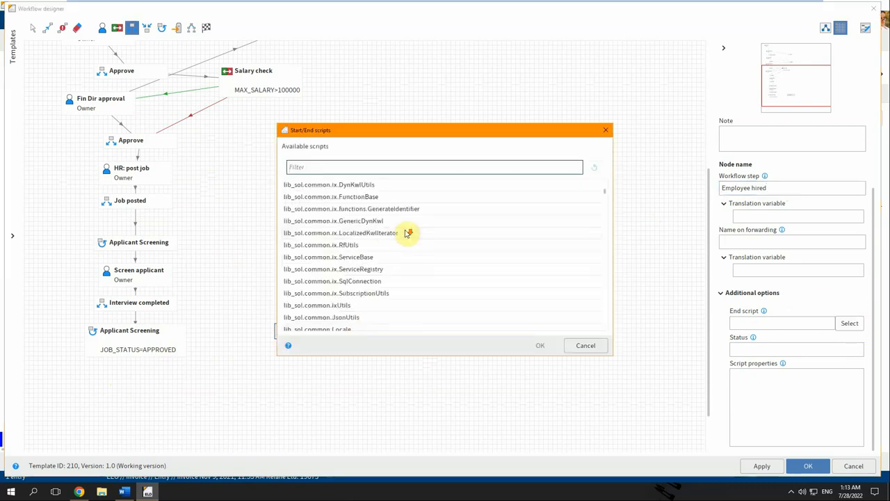
scroll(408, 237, down, 15)
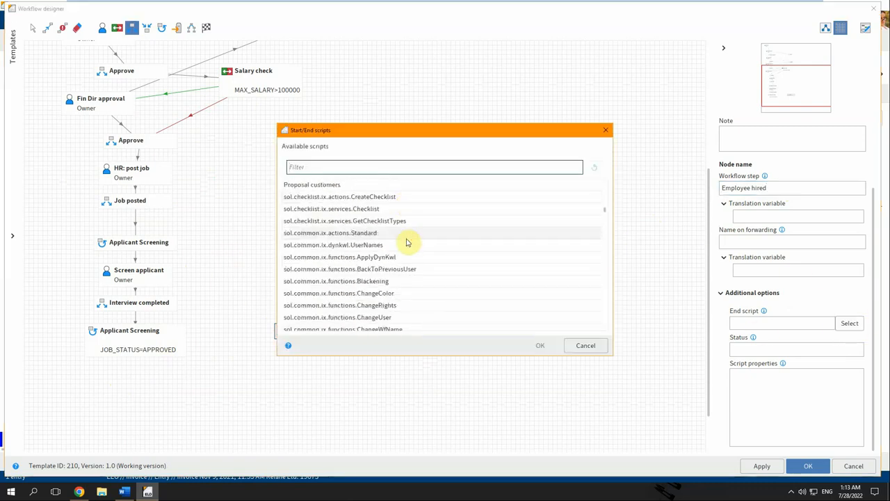
scroll(390, 235, down, 3)
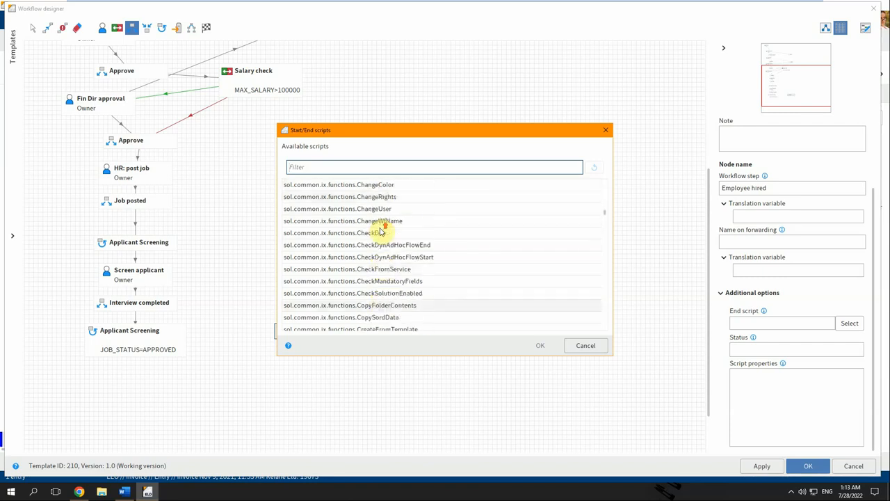
click(383, 185)
double_click(383, 185)
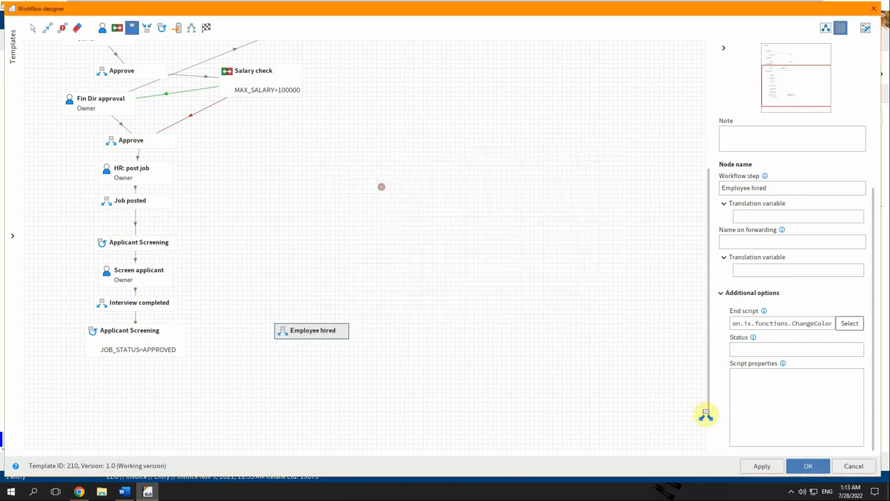
click(796, 396)
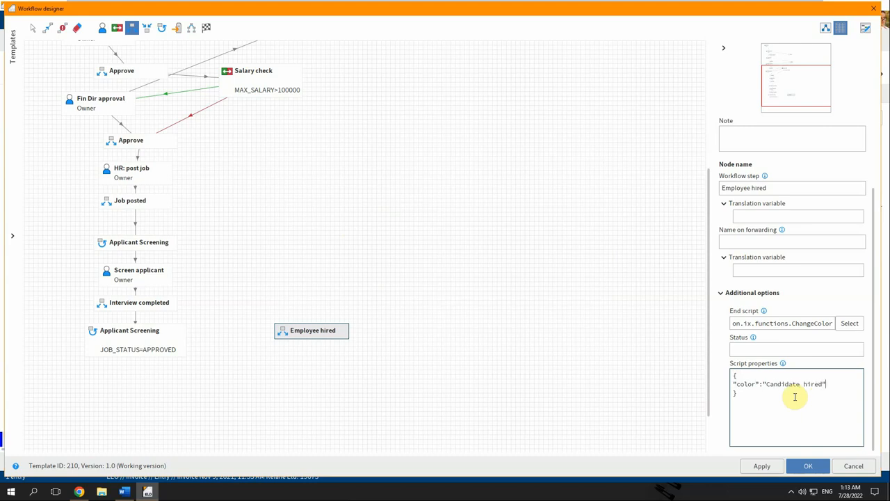
click(46, 28)
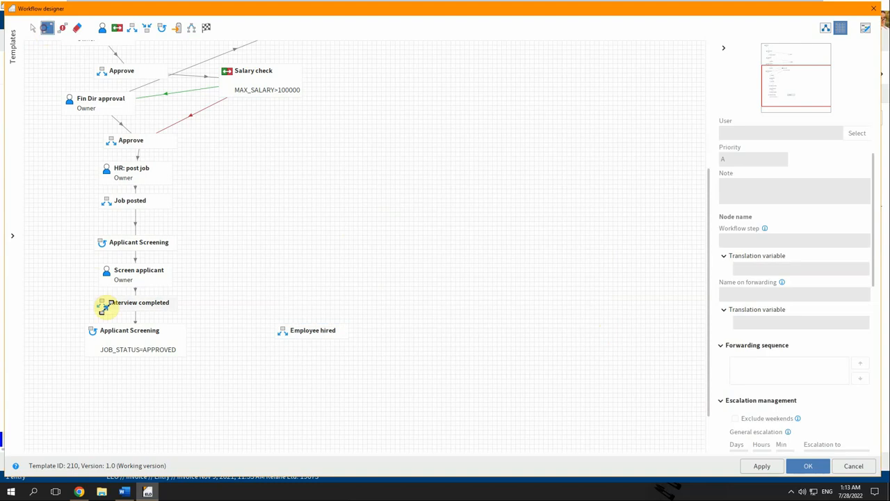
Link Applicant Screening to Employee hired and add an end node named 'Finish'.
drag(123, 343, 317, 332)
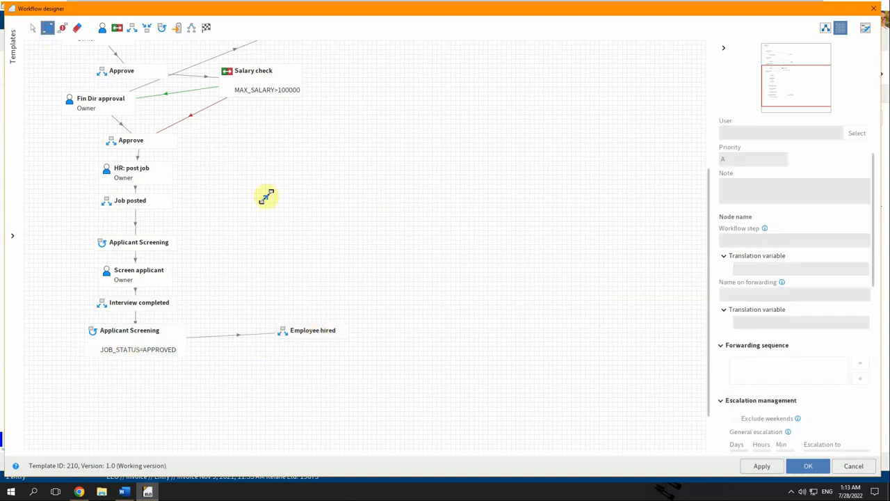
click(206, 28)
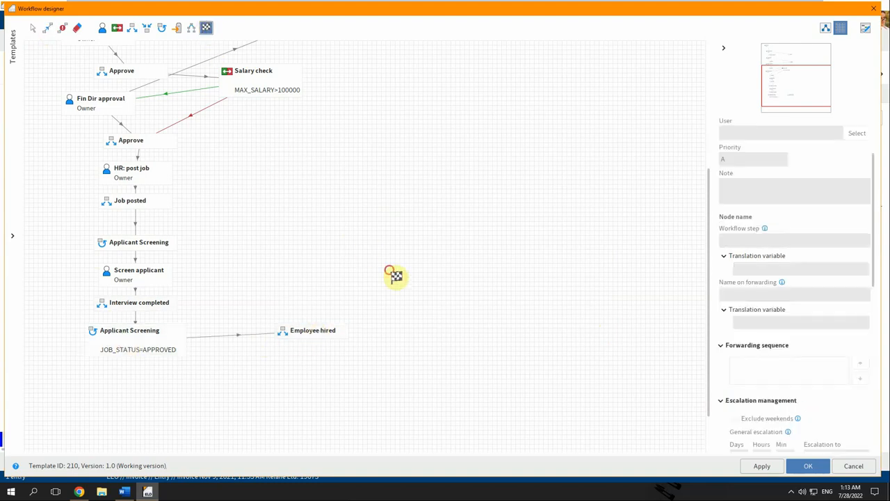
click(391, 273)
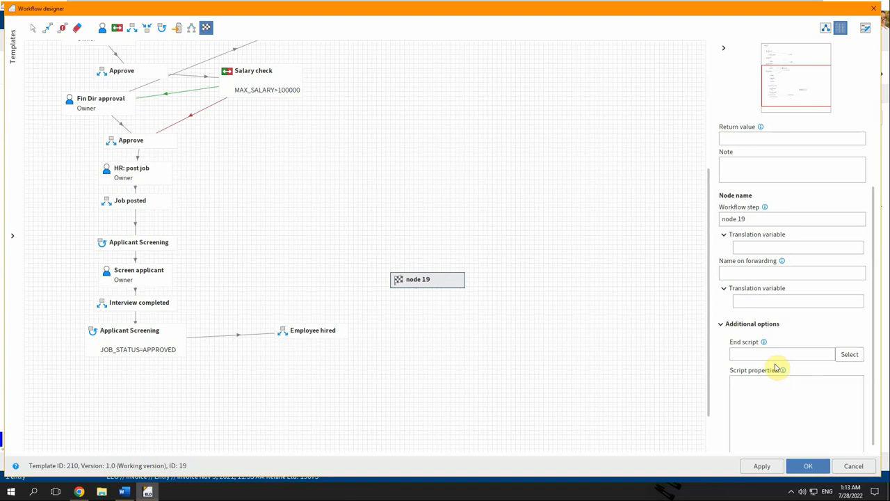
click(763, 220)
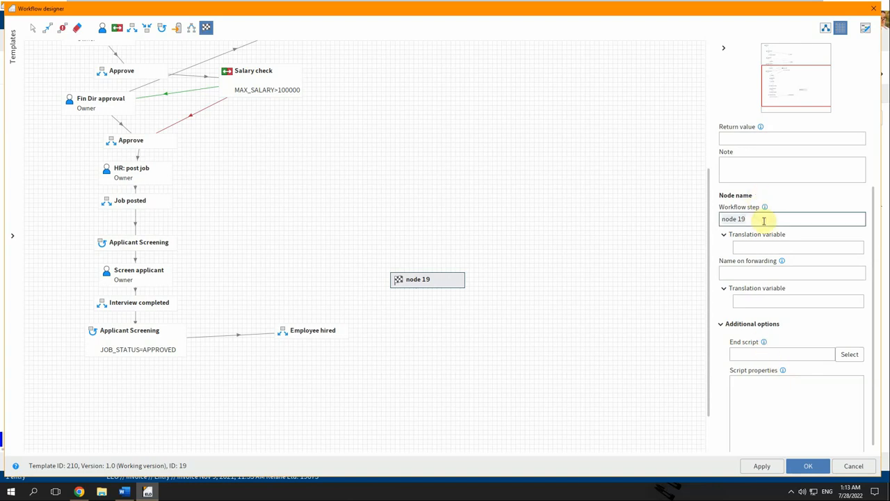
key(ctrl+a)
text(Fini)
Connect Employee hired, Cancel and Reject to Finish, then close the designer with OK.
click(47, 28)
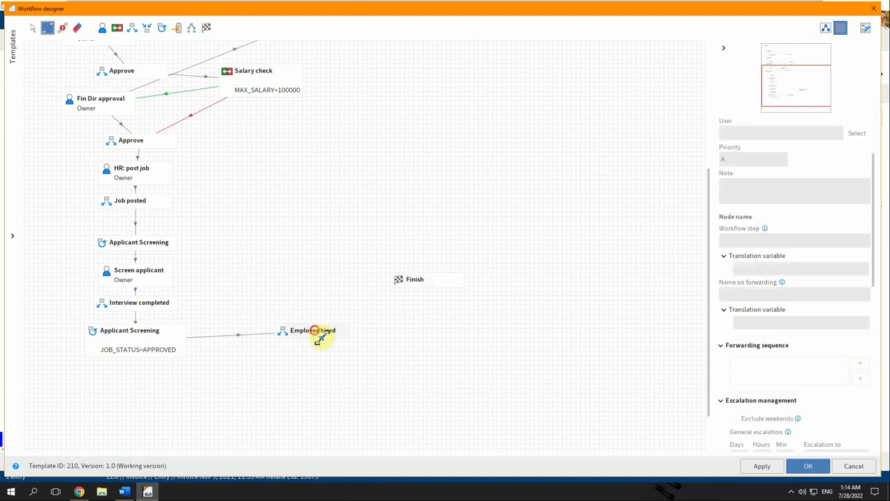
drag(317, 333, 409, 279)
scroll(331, 245, up, 2)
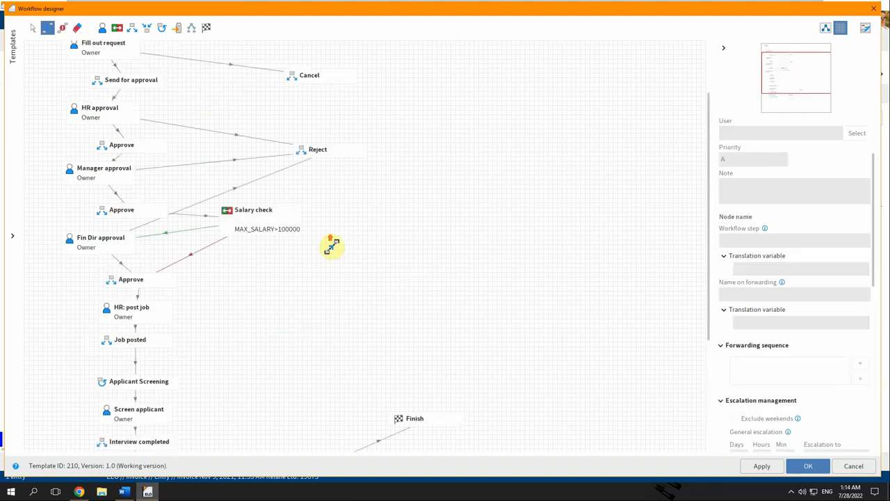
scroll(332, 244, up, 1)
click(309, 101)
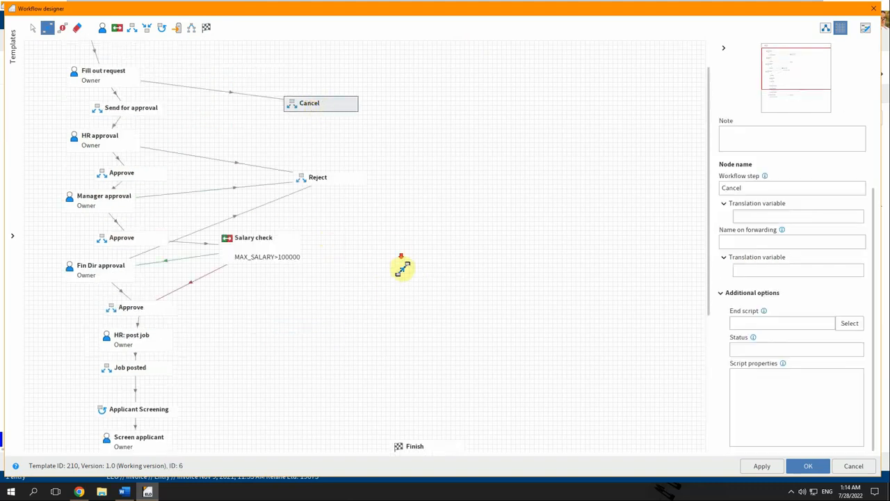
scroll(403, 268, down, 3)
click(409, 364)
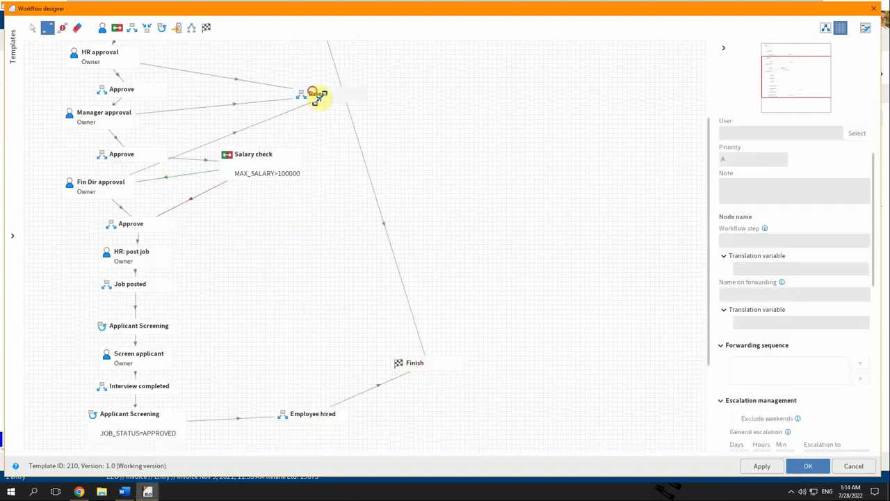
drag(317, 95, 402, 368)
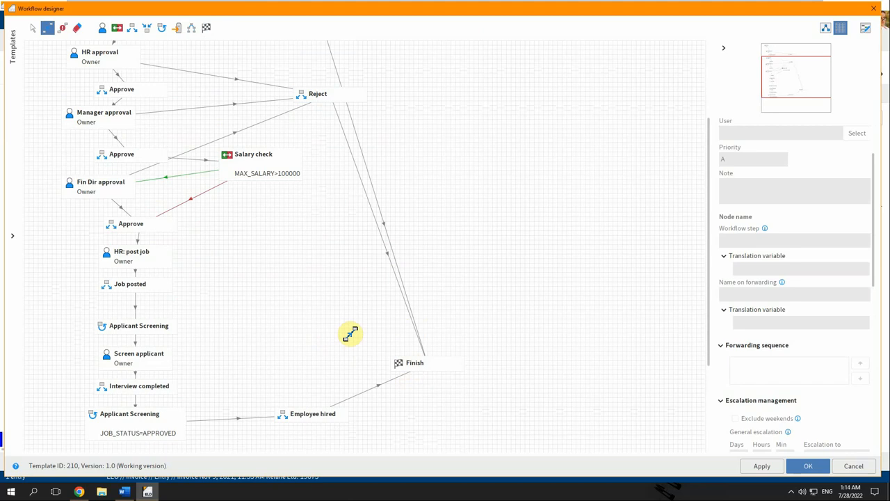
click(802, 466)
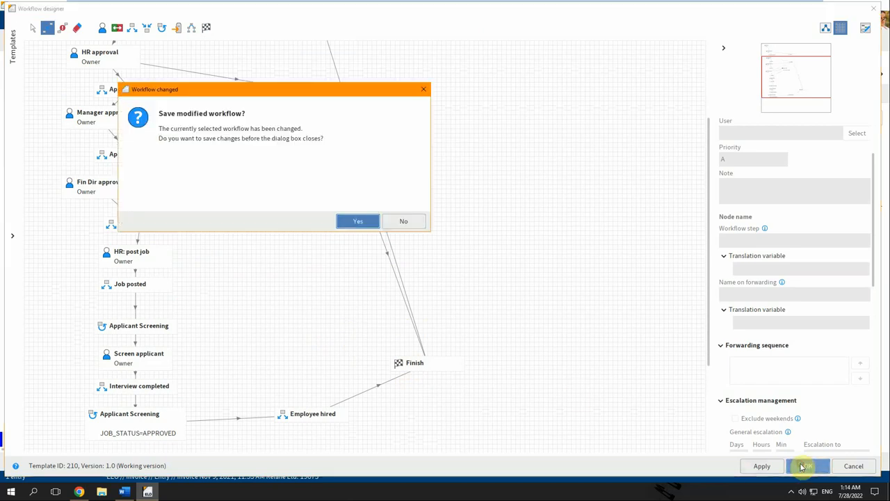
Save the modified workflow and start a New position job posting.
click(344, 221)
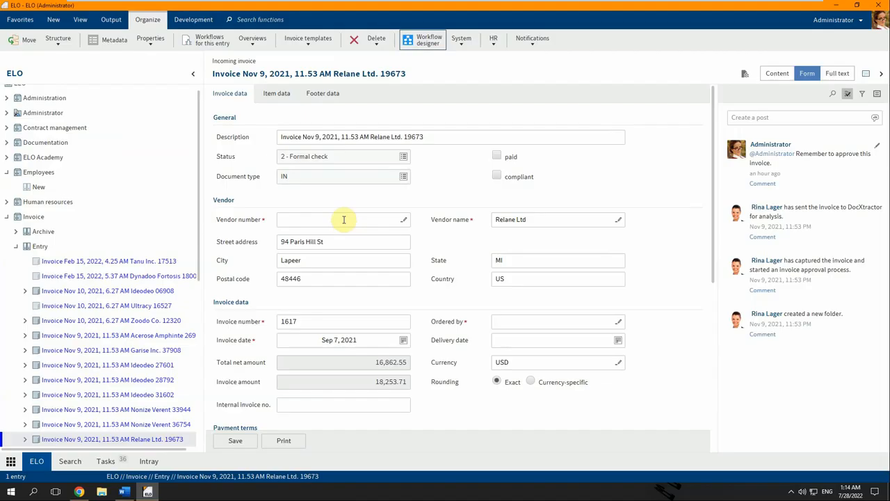
click(54, 20)
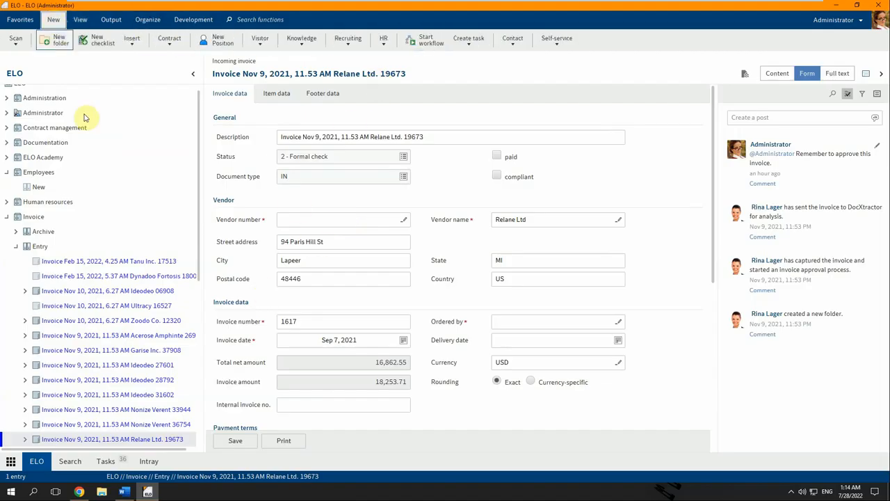
click(206, 40)
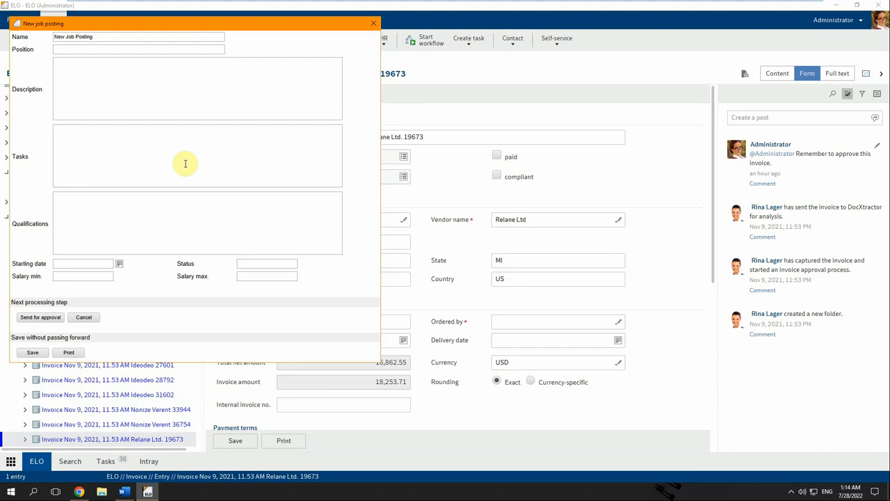
Copy the title 'Business Development Manager' from Word into the Position field.
click(124, 492)
click(565, 208)
scroll(564, 209, up, 5)
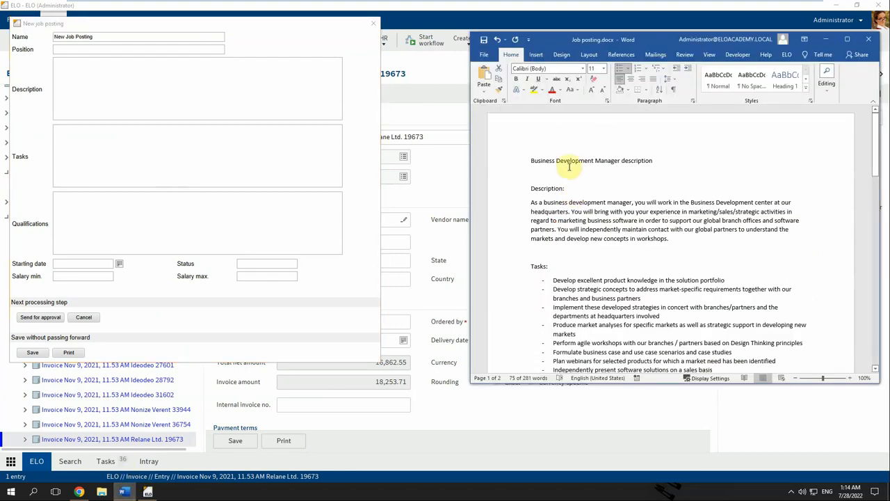
click(534, 162)
drag(535, 162, 605, 164)
key(ctrl+c)
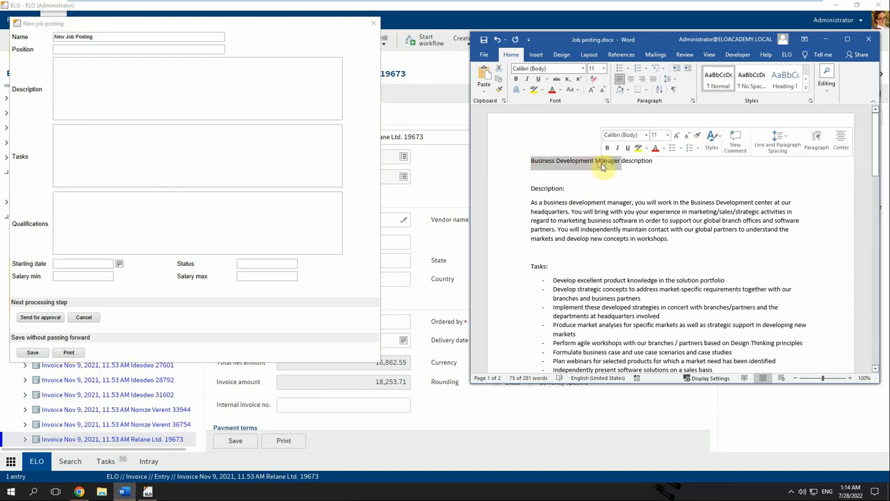
click(96, 34)
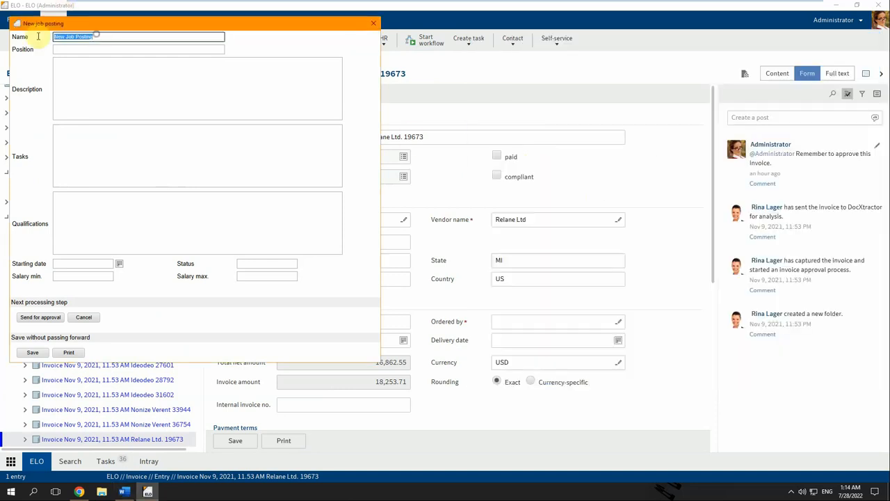
click(105, 49)
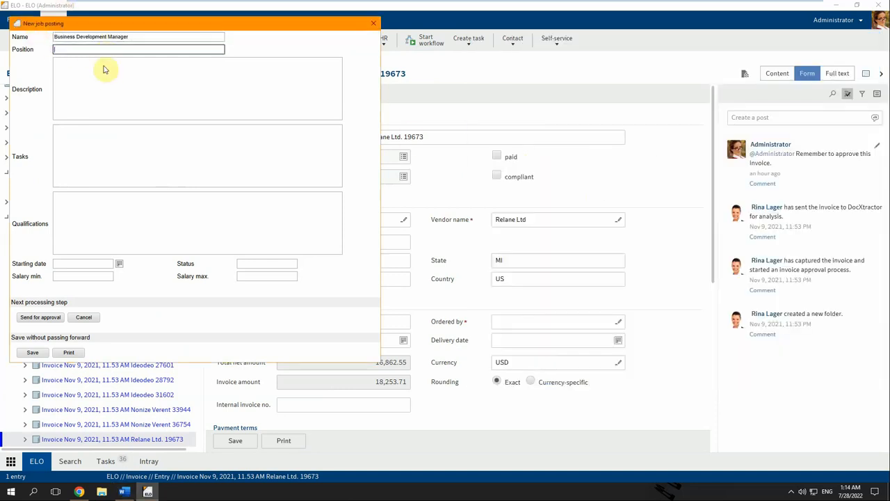
key(ctrl+v)
click(104, 76)
Paste the Description paragraph from Word into the posting's Description box.
key(alt+Tab)
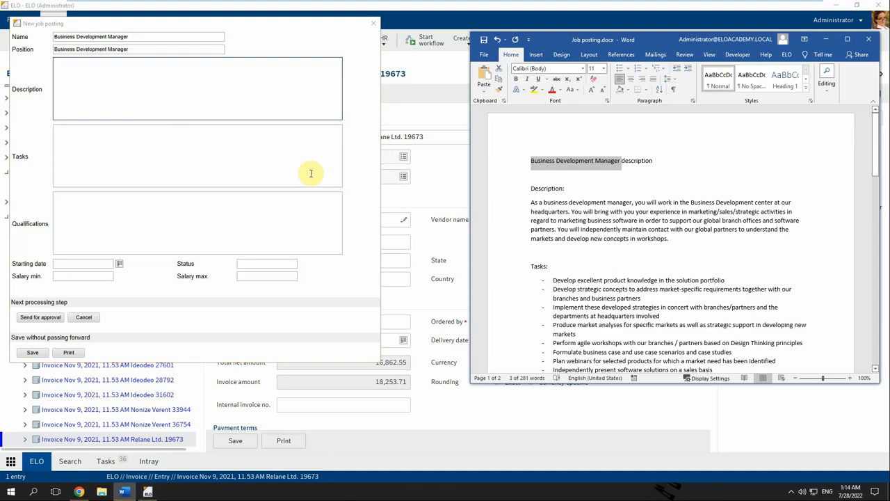
triple_click(582, 207)
key(ctrl+c)
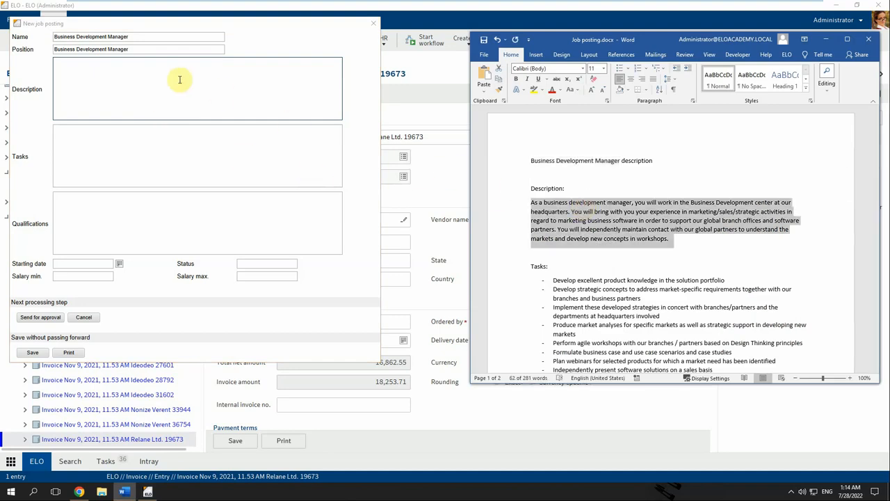
click(160, 79)
key(ctrl+v)
Paste the Tasks list from Word into the posting's Tasks box.
click(181, 148)
key(alt+Tab)
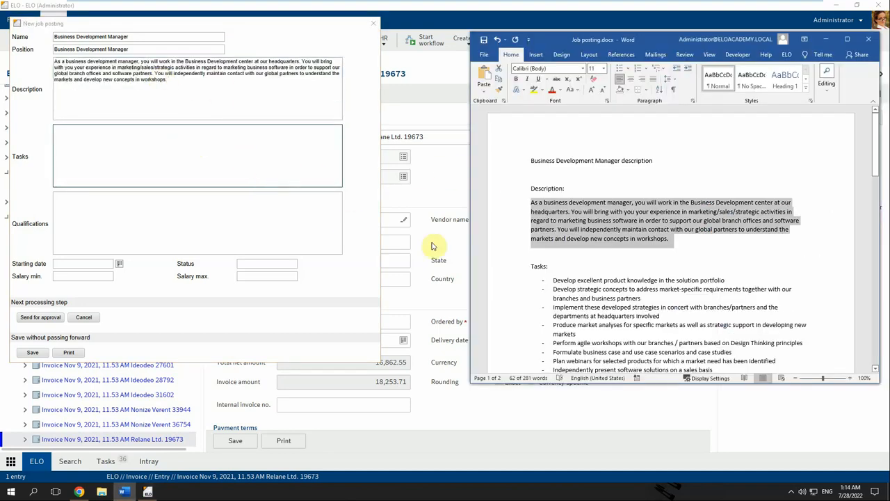
scroll(578, 225, down, 3)
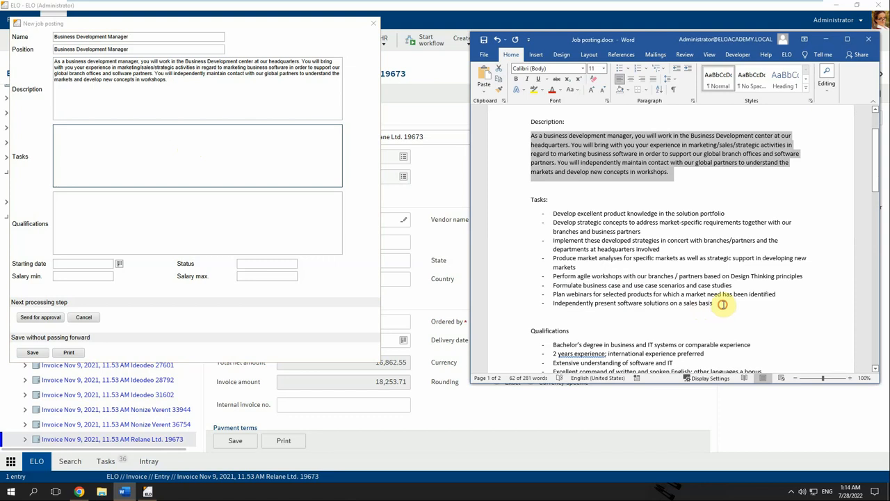
drag(716, 304, 553, 217)
key(ctrl+c)
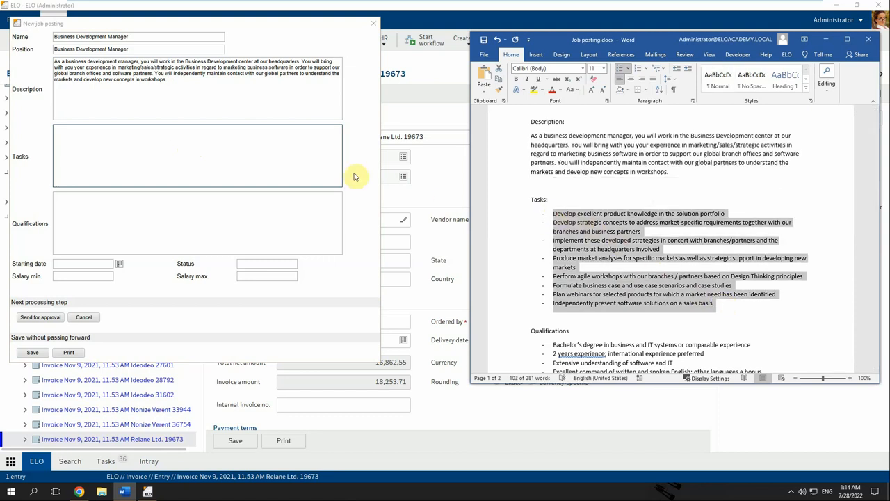
click(294, 171)
key(ctrl+v)
Paste the Qualifications list from Word into the posting's Qualifications box.
click(285, 230)
key(alt+Tab)
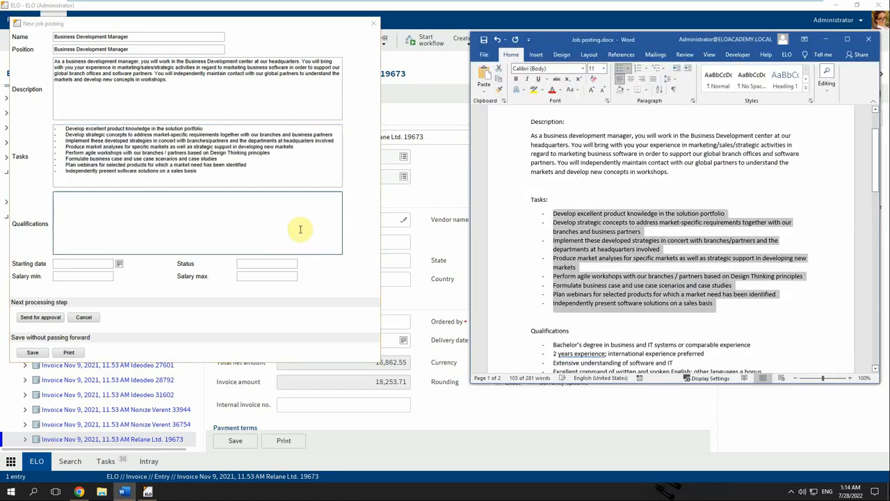
scroll(496, 280, down, 3)
drag(654, 328, 553, 256)
key(ctrl+c)
click(227, 224)
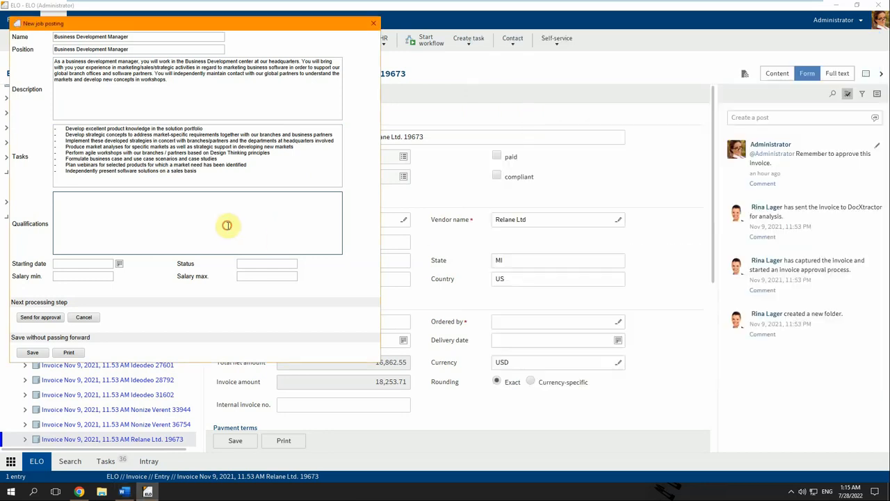
key(ctrl+v)
Set start date Jul 29, 2022 and salary 60000–90000, then send for approval.
click(120, 262)
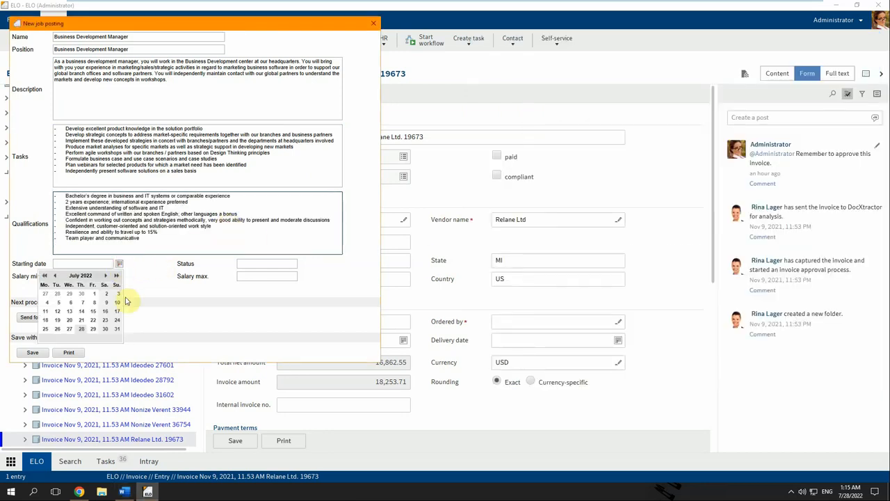
click(89, 327)
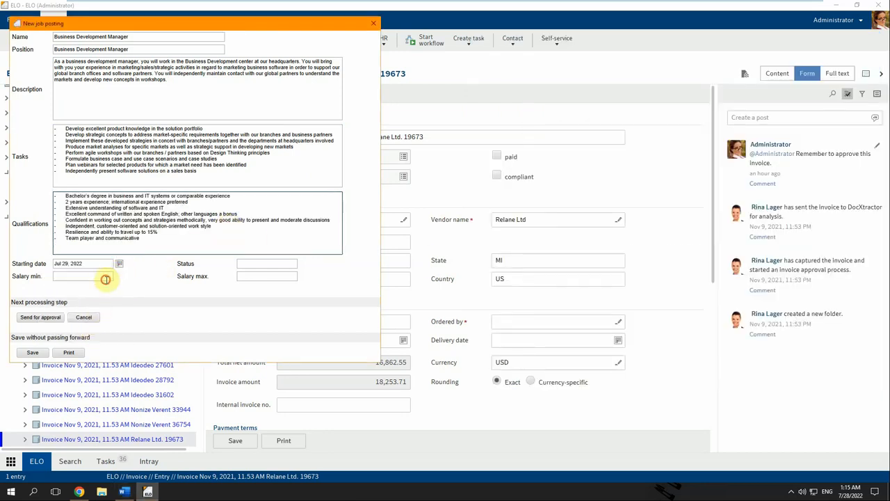
click(107, 278)
text(60000)
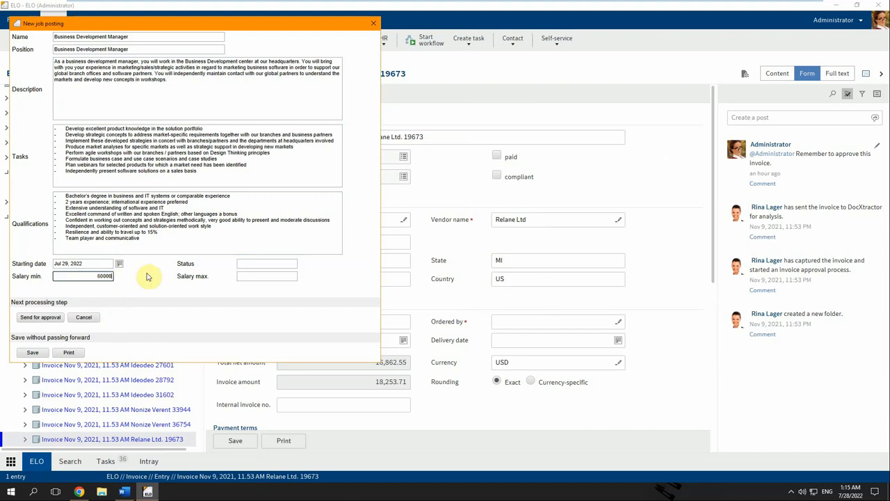
click(256, 276)
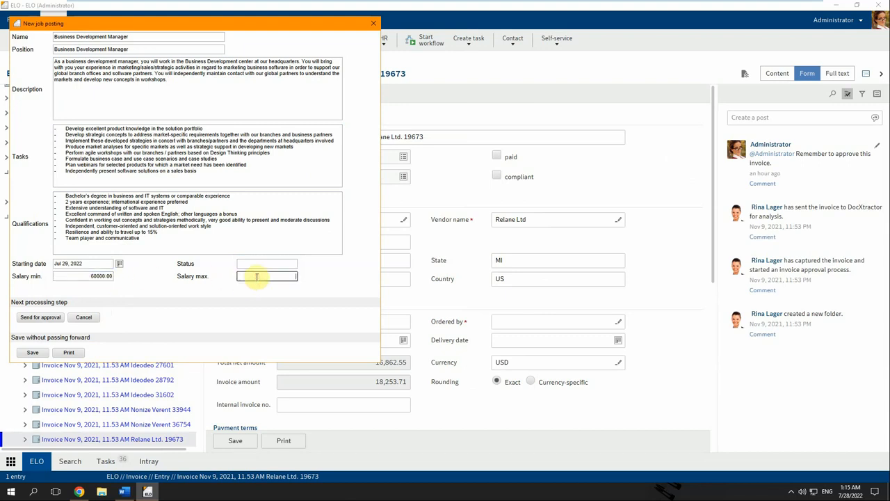
text(90000)
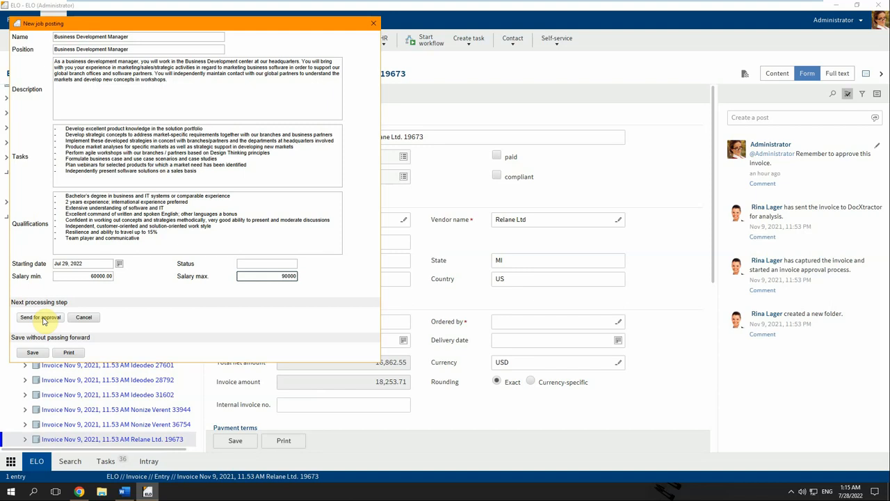
click(42, 317)
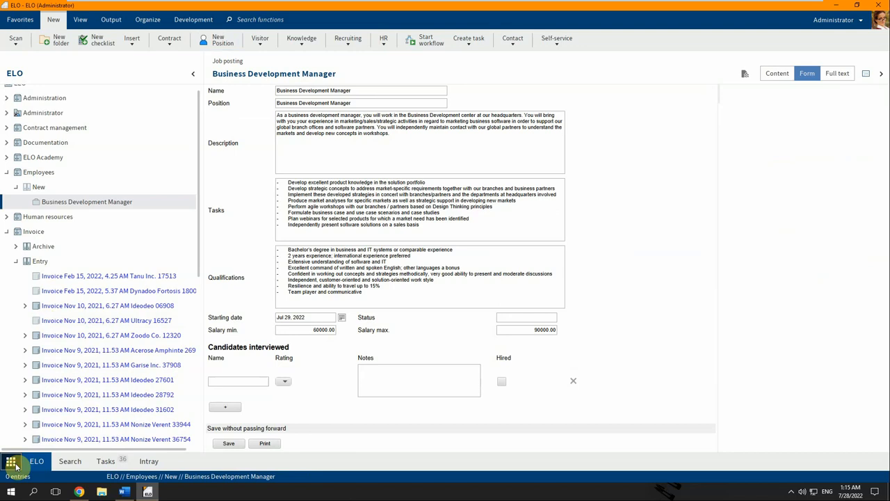
From the Job postings tile, approve the posting at the HR approval step.
click(14, 465)
click(196, 274)
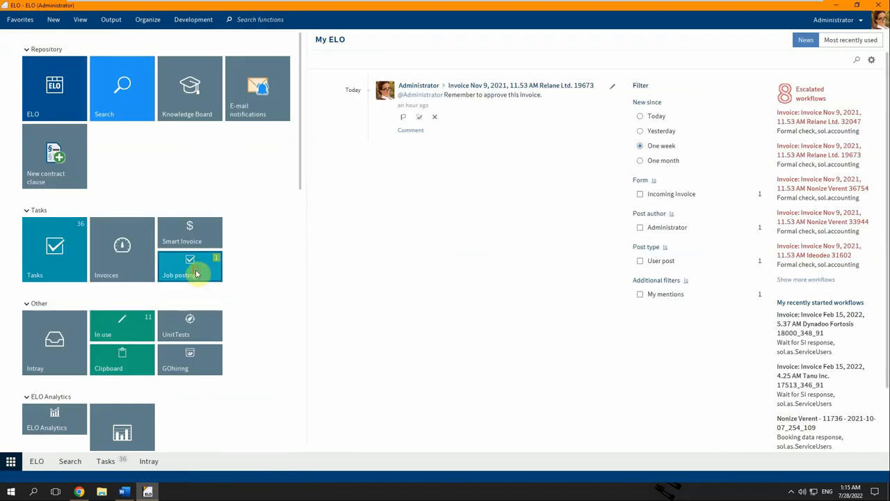
click(93, 132)
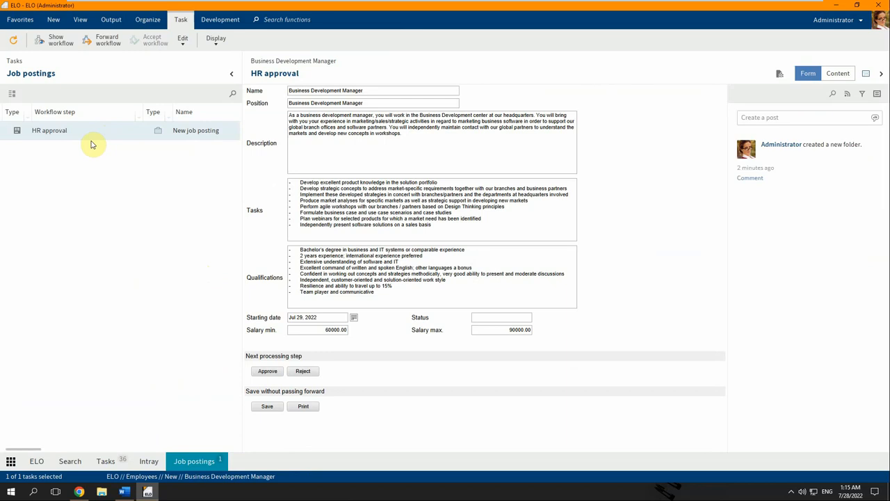
click(272, 372)
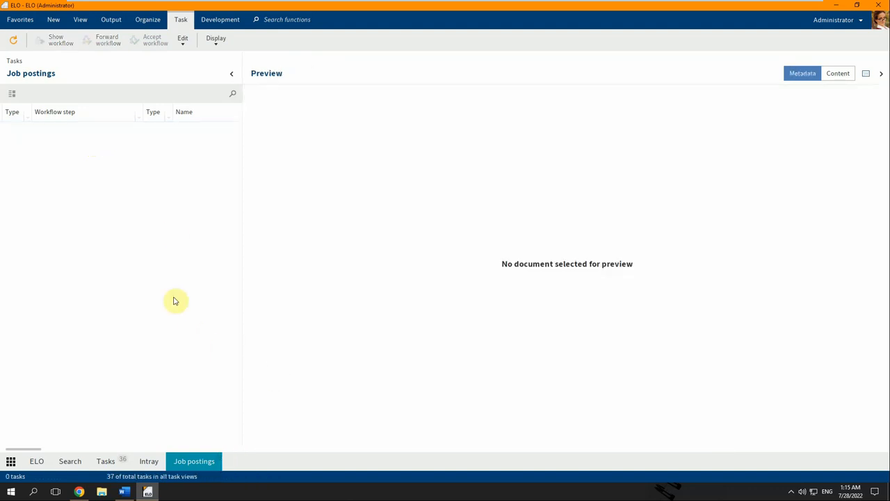
Approve the posting as manager and mark the job as posted.
click(115, 134)
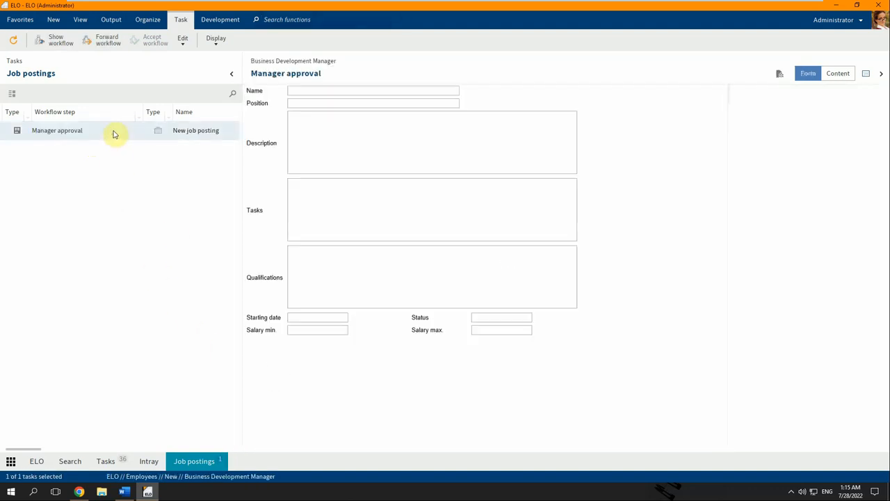
click(270, 370)
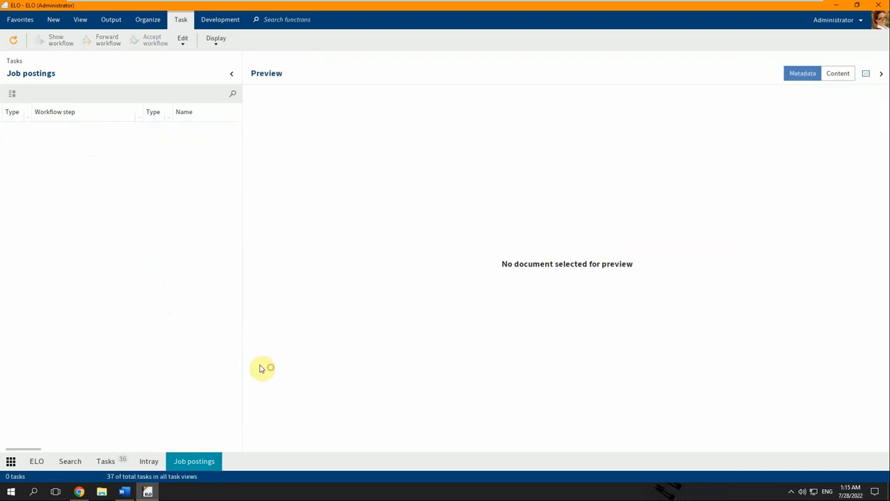
click(115, 132)
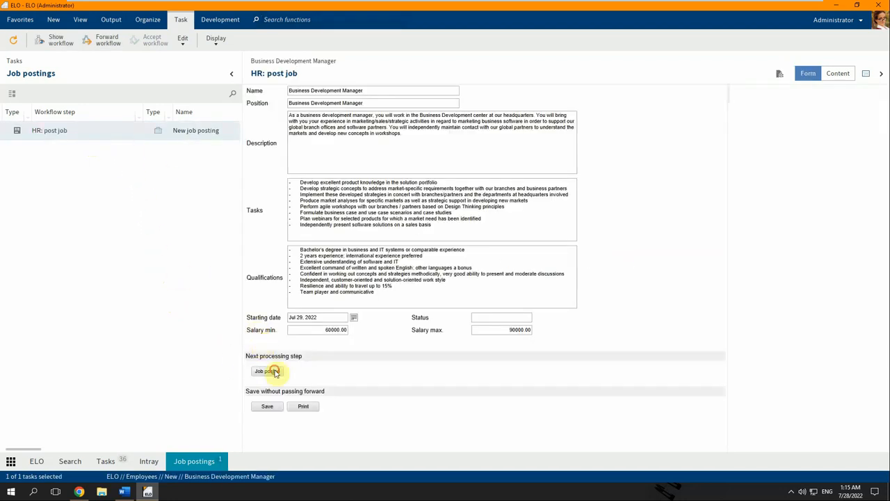
click(269, 371)
click(113, 132)
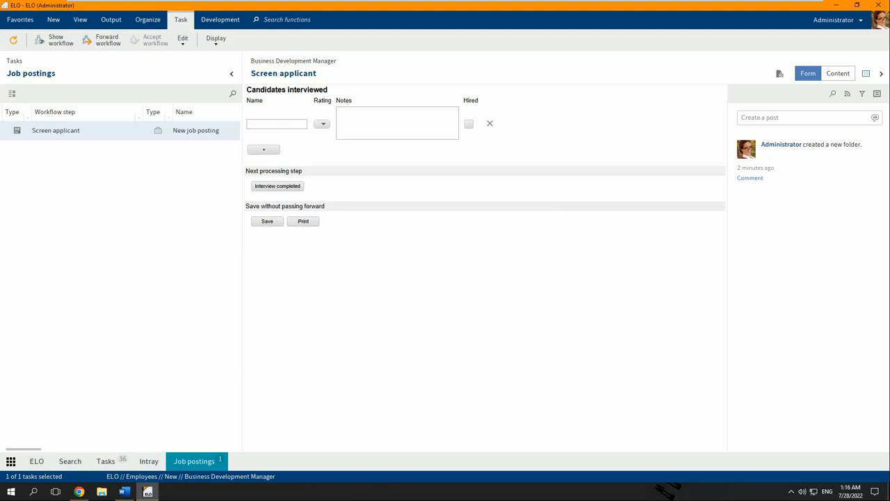
Enter the first candidate's name, rating 2 and notes 'references insufficient, rejected', then mark the interview completed.
click(273, 123)
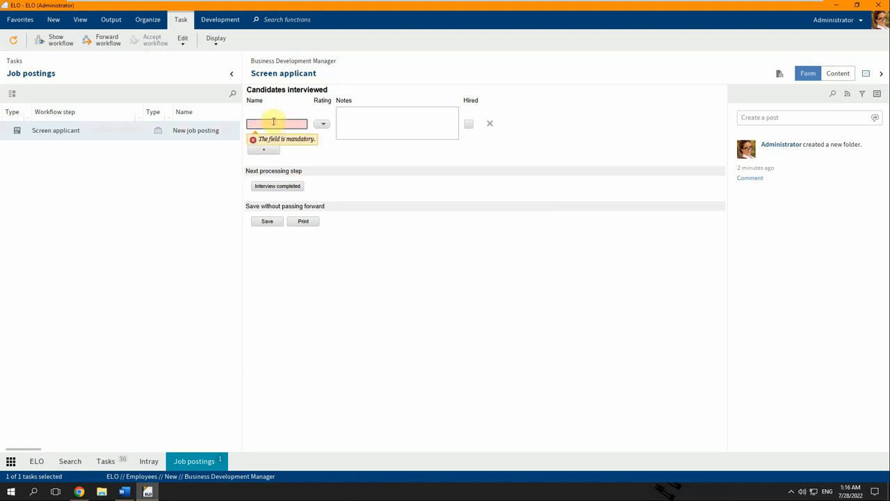
text(Andrew)
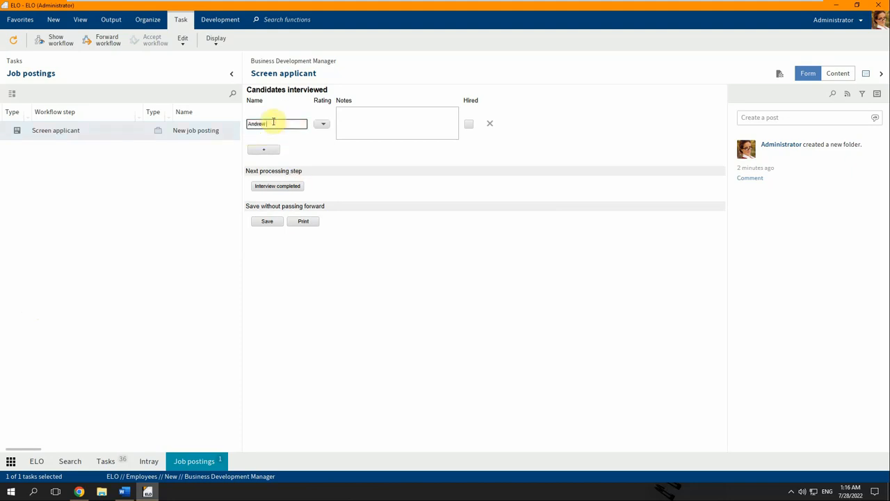
text( Smith)
click(323, 124)
click(318, 153)
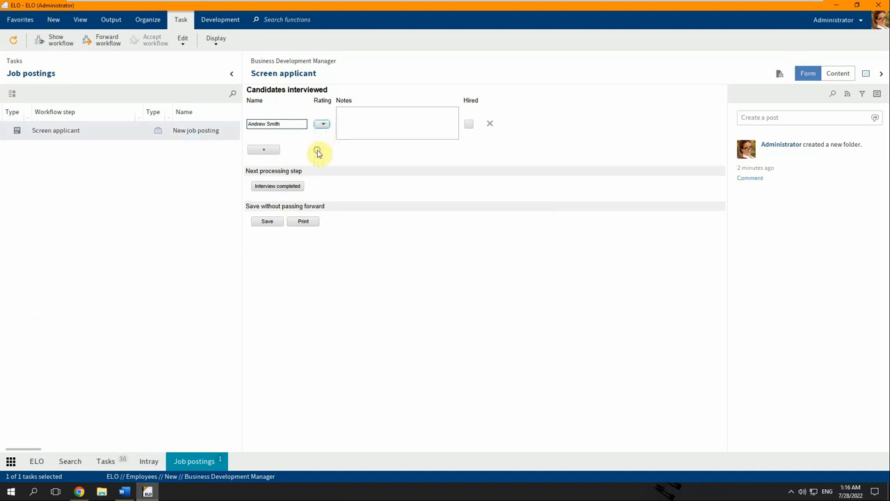
click(368, 128)
text(Appl)
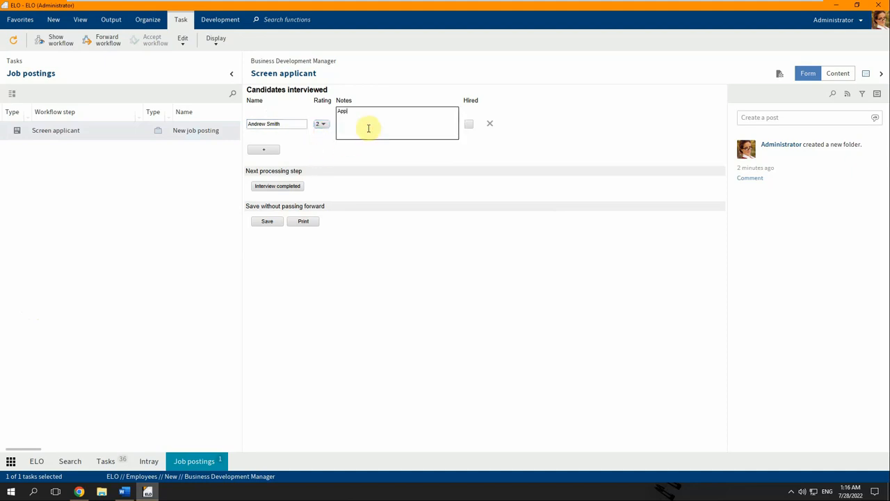
text(icant not well prepared, references insufficient. rejected)
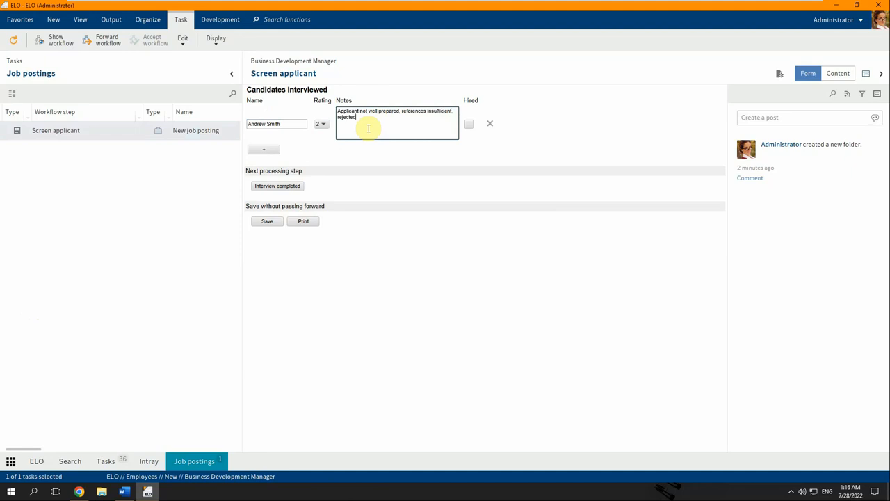
text(.)
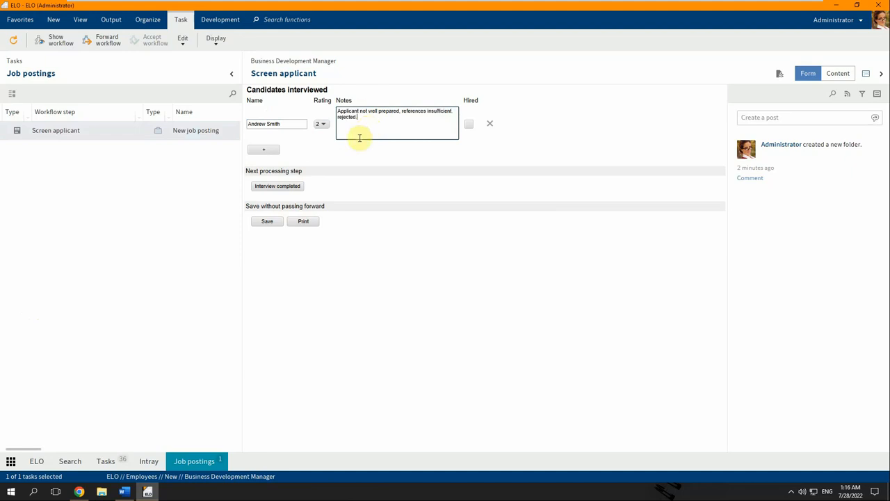
click(282, 187)
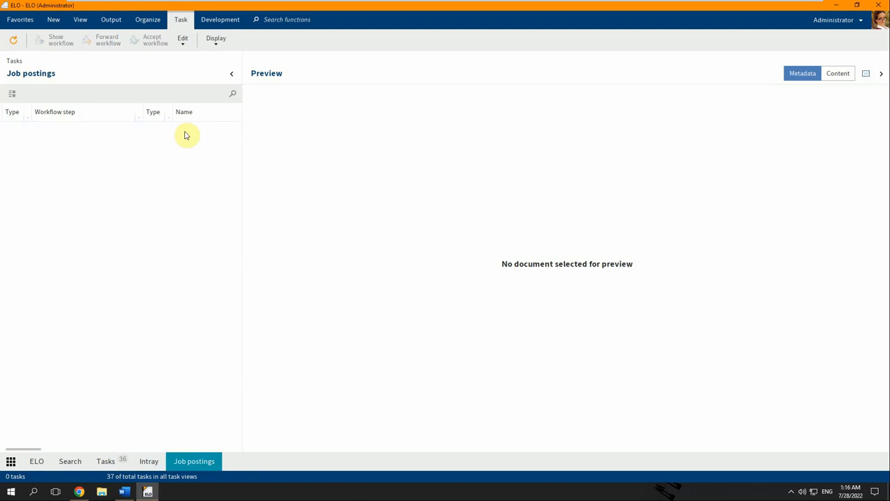
Add a second candidate row with their name, rating 4 and notes about salary being too high, then complete the interview.
click(146, 132)
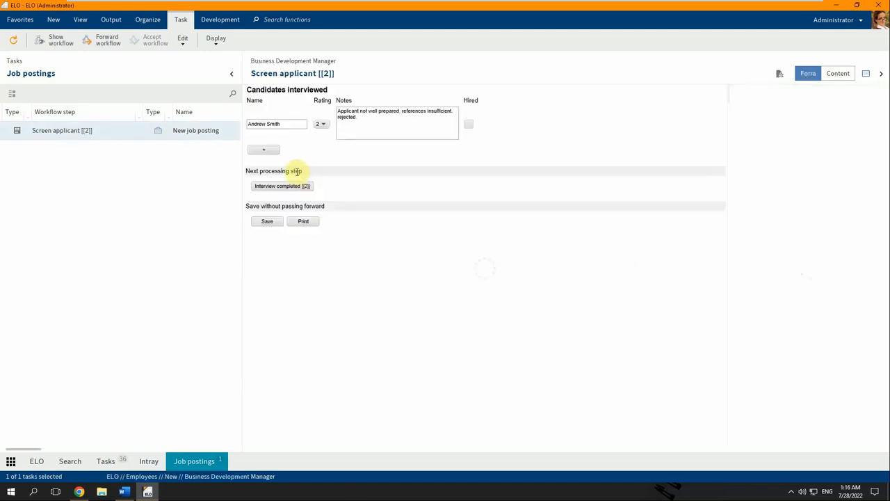
click(269, 151)
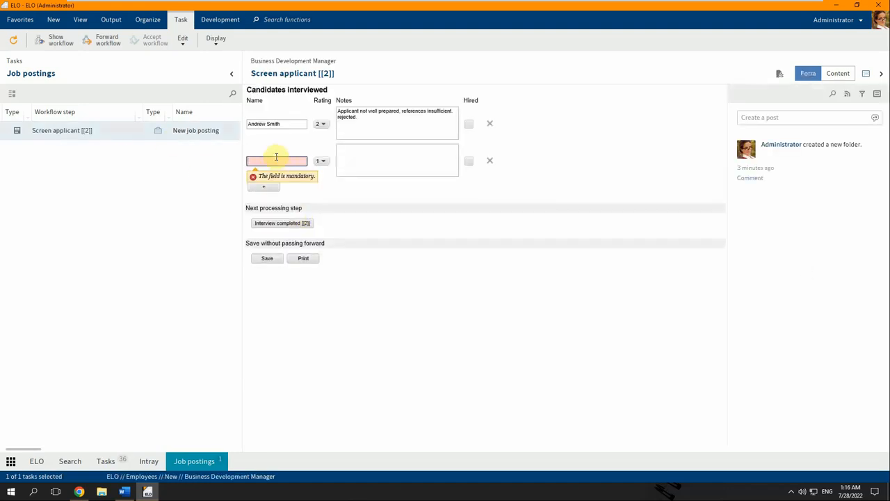
click(276, 156)
text(Susan Andrews)
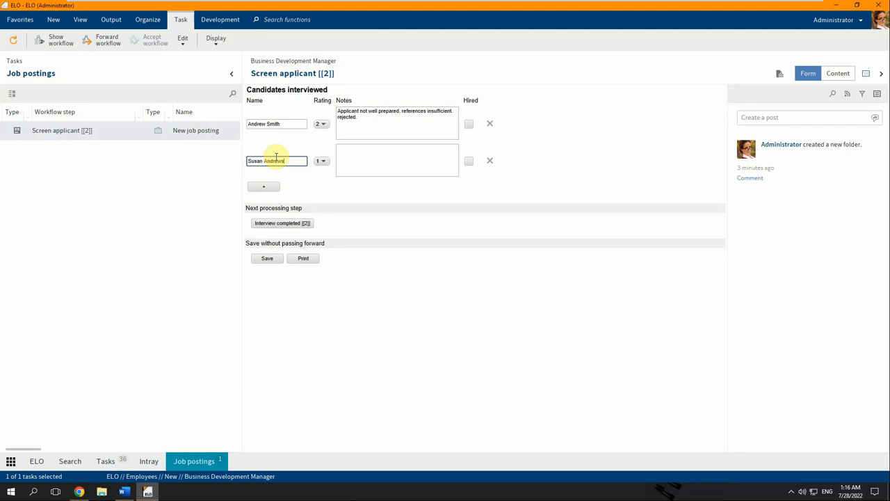
click(321, 162)
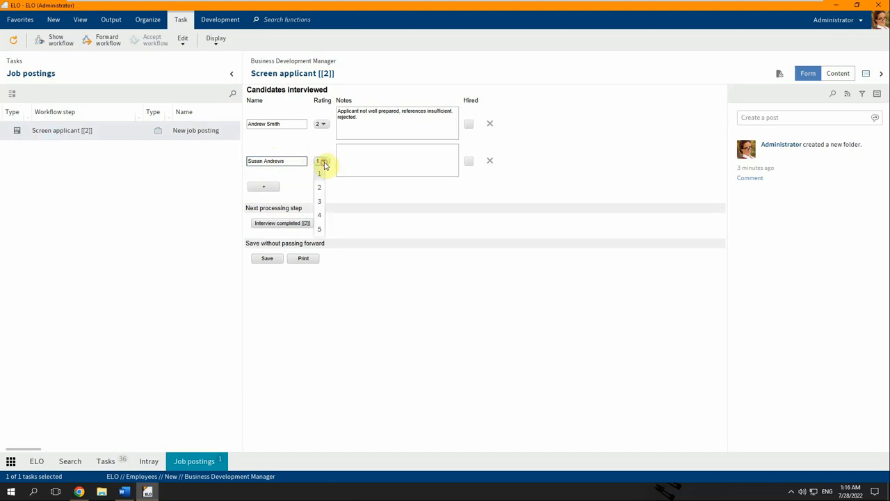
click(320, 214)
click(382, 168)
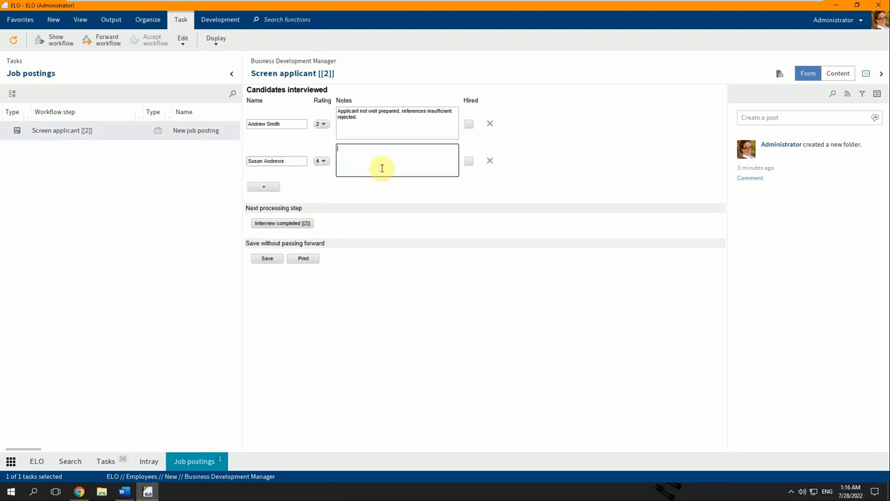
text(Applicant had good qualifications. but salary reques)
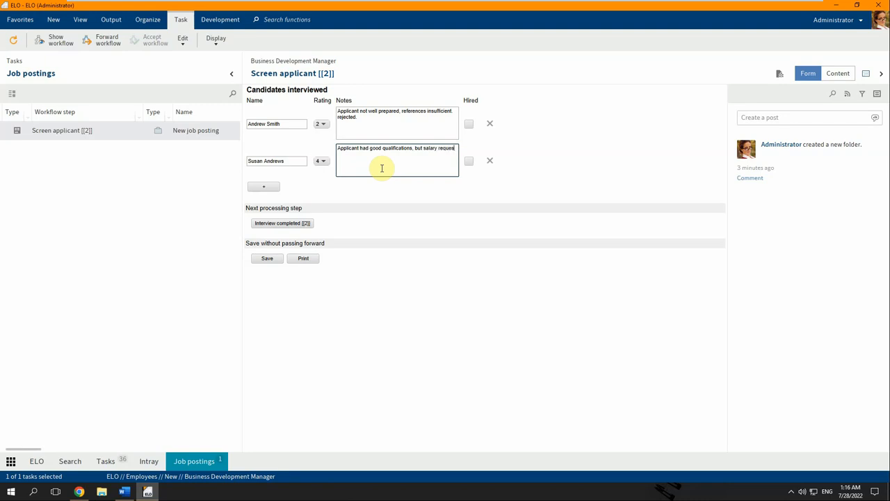
text(t was too high.)
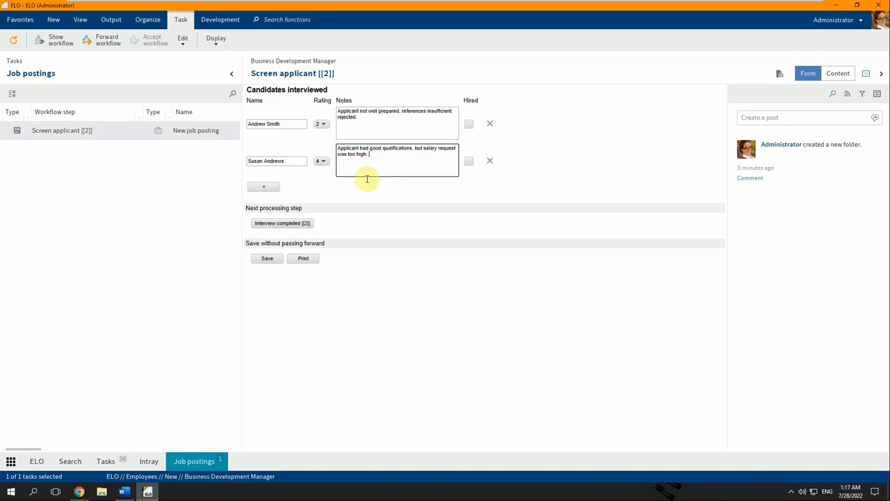
click(292, 224)
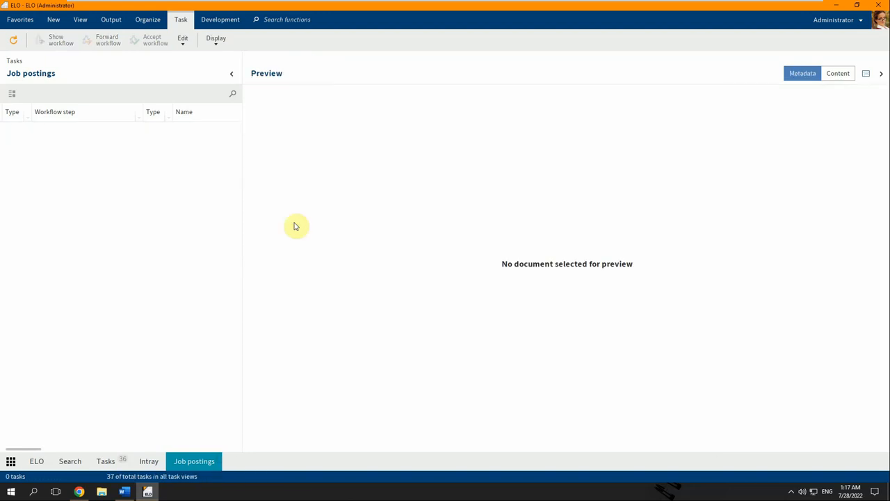
Add a third candidate with their name, rating 5, notes 'Offer made and accepted', ticked Hired, then complete the interview.
click(117, 132)
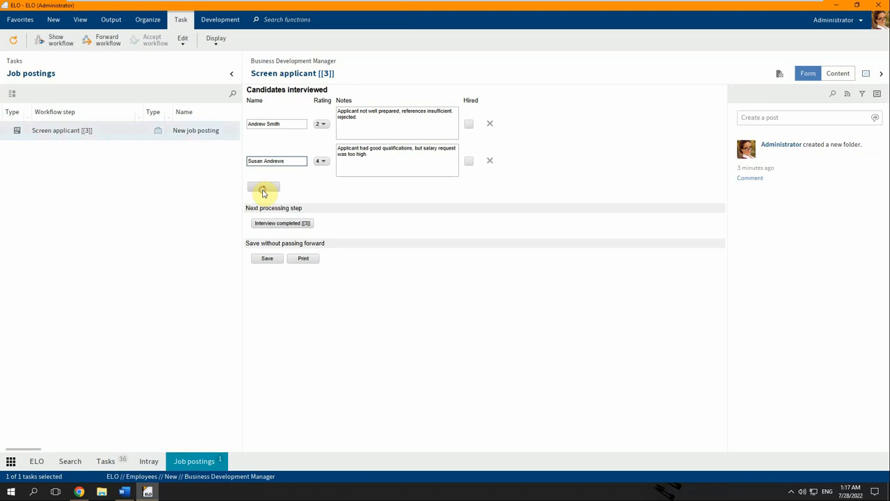
click(263, 189)
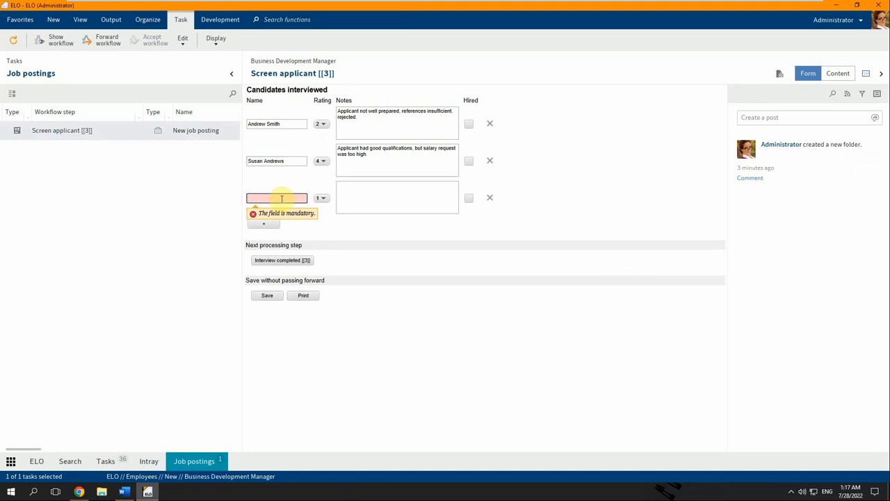
text(Frank)
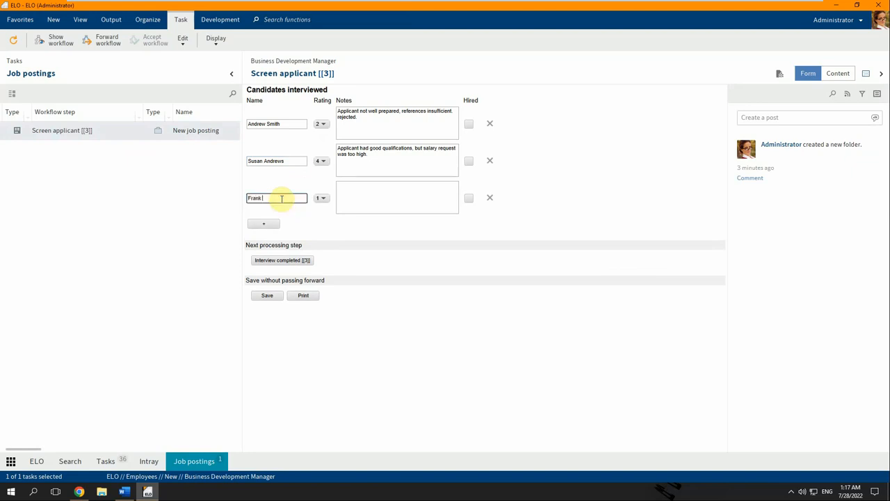
text( Dobson)
click(320, 198)
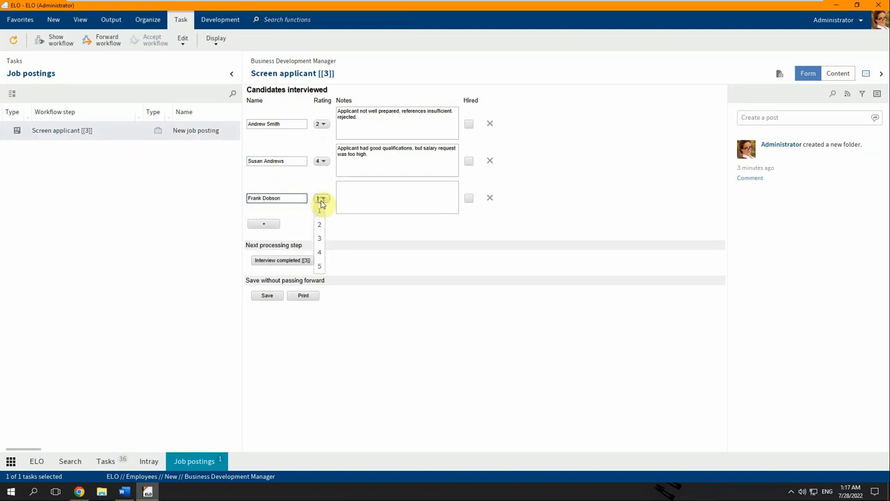
click(319, 266)
click(399, 189)
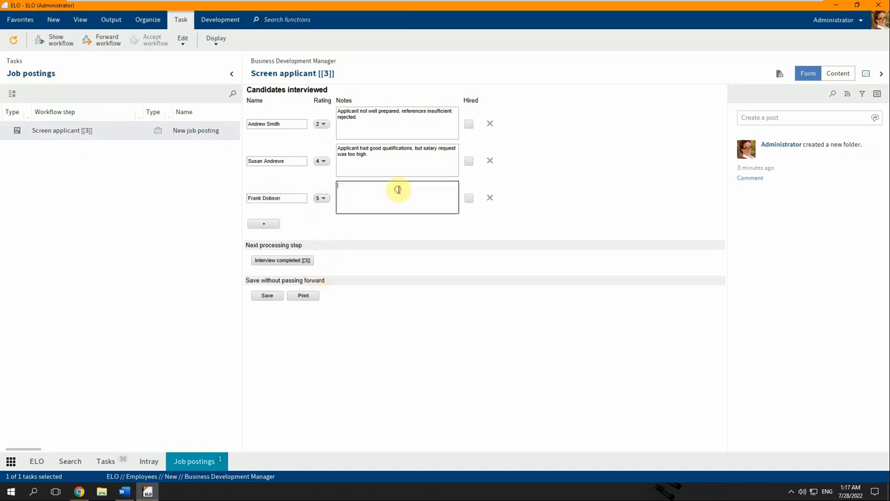
text(Applicant well prepared and personable.)
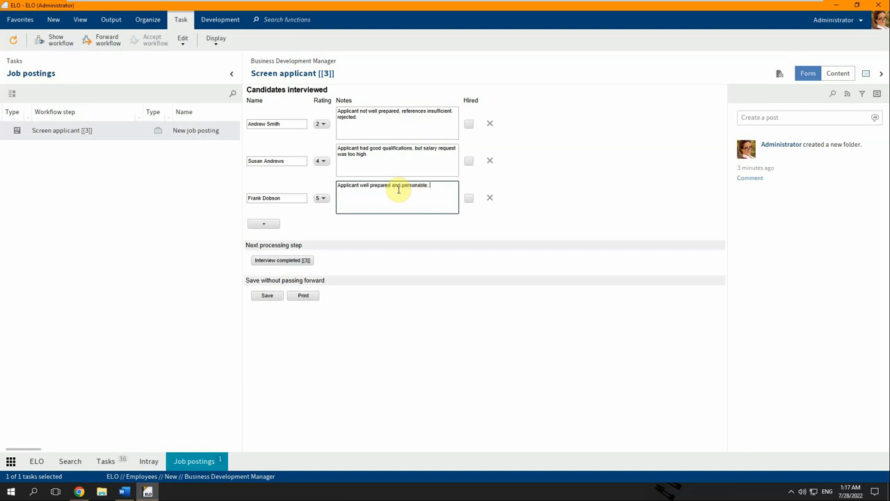
text( Offer made and accepted.)
click(469, 198)
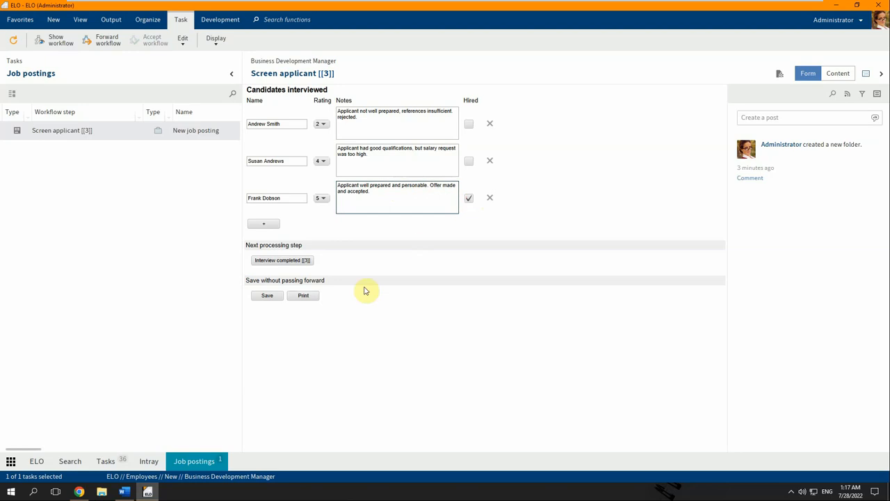
click(279, 262)
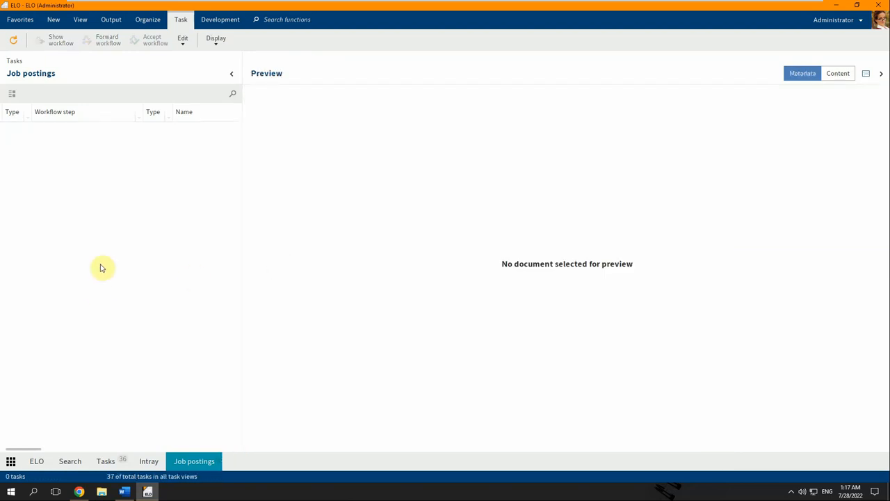
Return to the ELO repository to view the Business Development Manager posting.
click(38, 462)
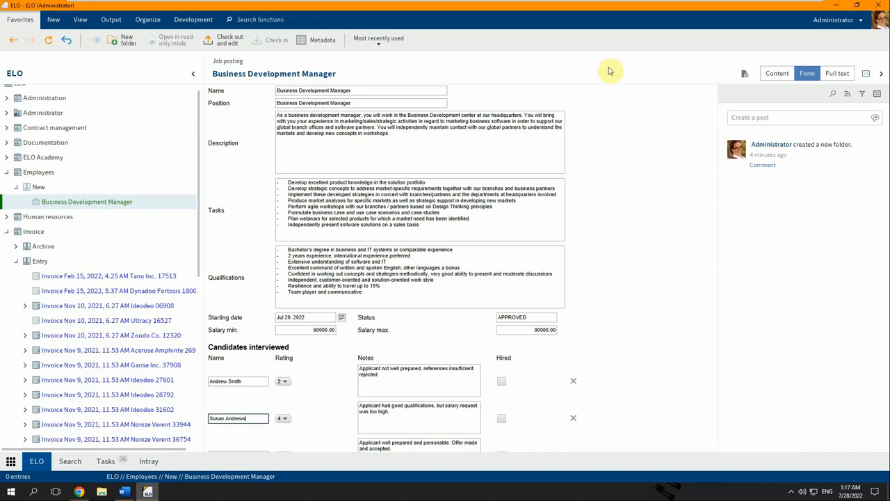
Show the posting's New job posting workflow diagram, scrolled down to the Finish node.
click(745, 75)
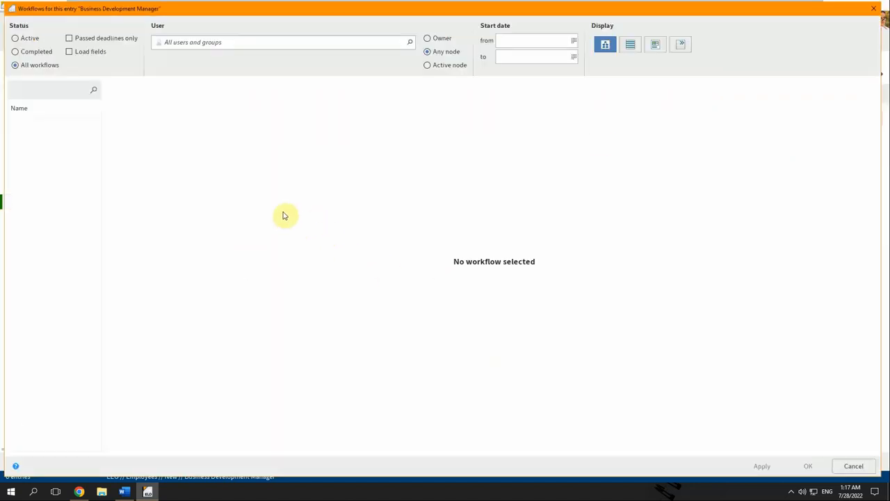
scroll(306, 216, down, 3)
scroll(323, 225, down, 3)
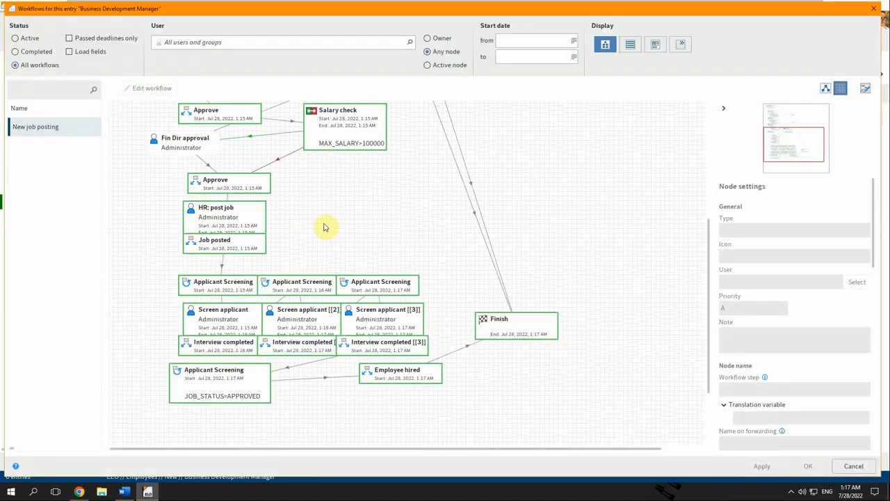